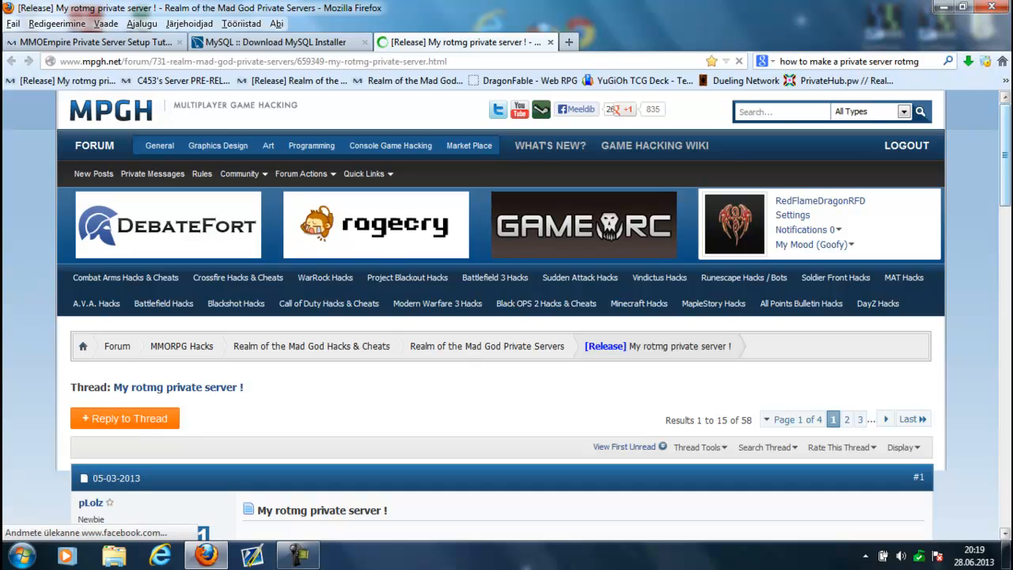
Step: View the private server release thread and the MySQL Installer download page
left_click_drag(1008, 161, 1009, 202)
scroll(448, 333, "up", 10)
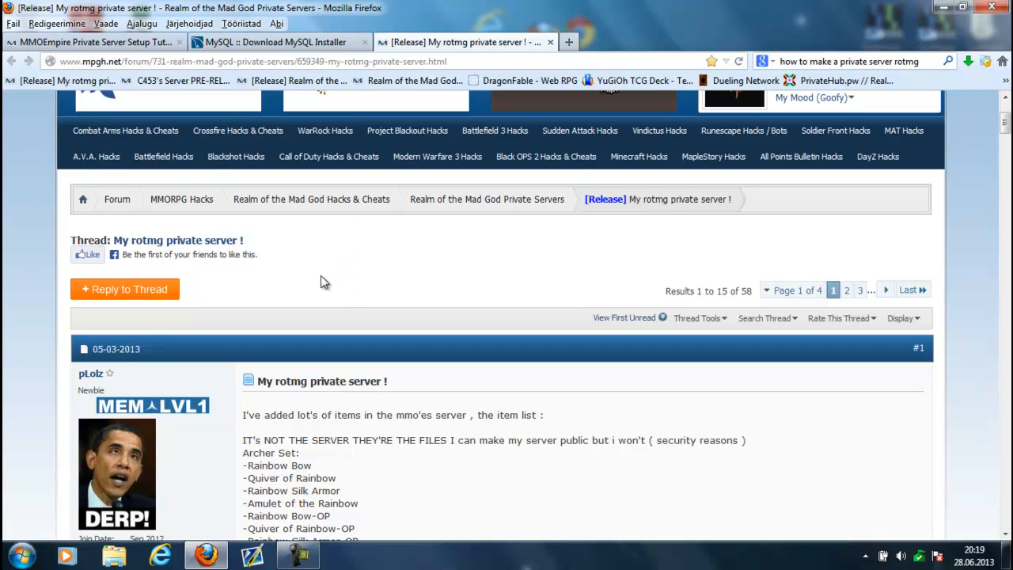
left_click(253, 44)
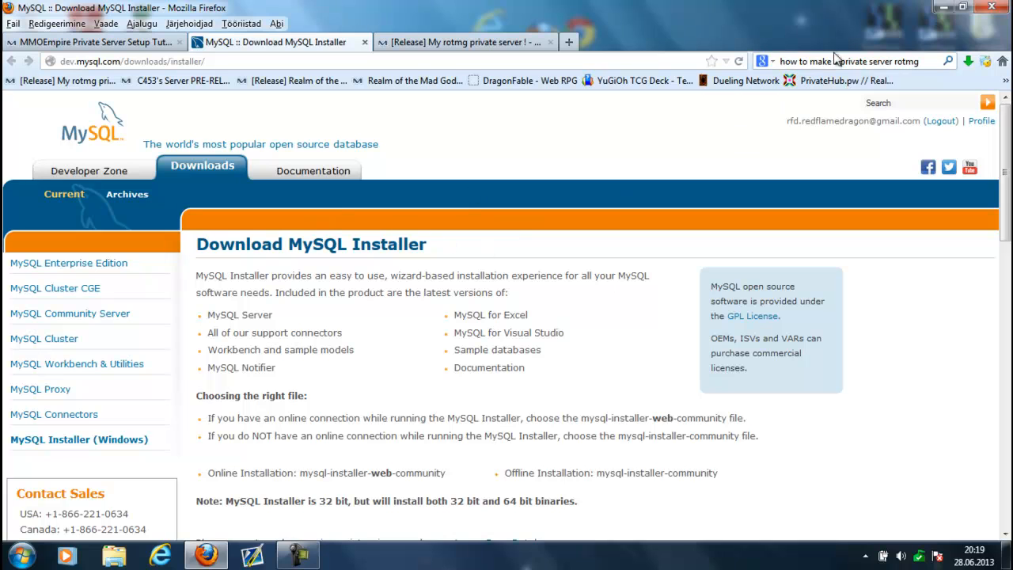
Step: Run the mysql-installer-community-5.6.12.0.msi package from the desktop and allow it past the security warning
left_click(942, 7)
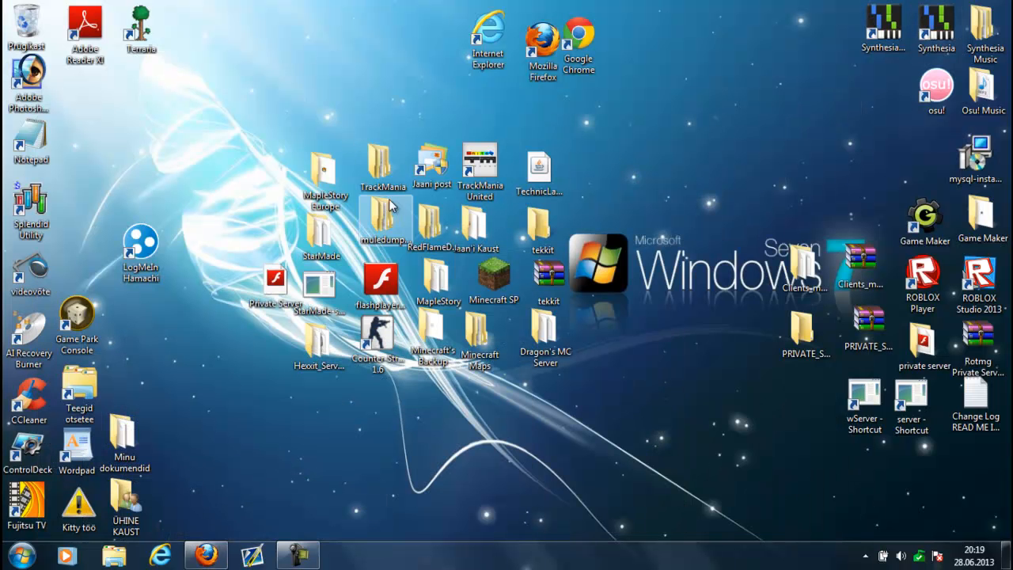
double_click(975, 159)
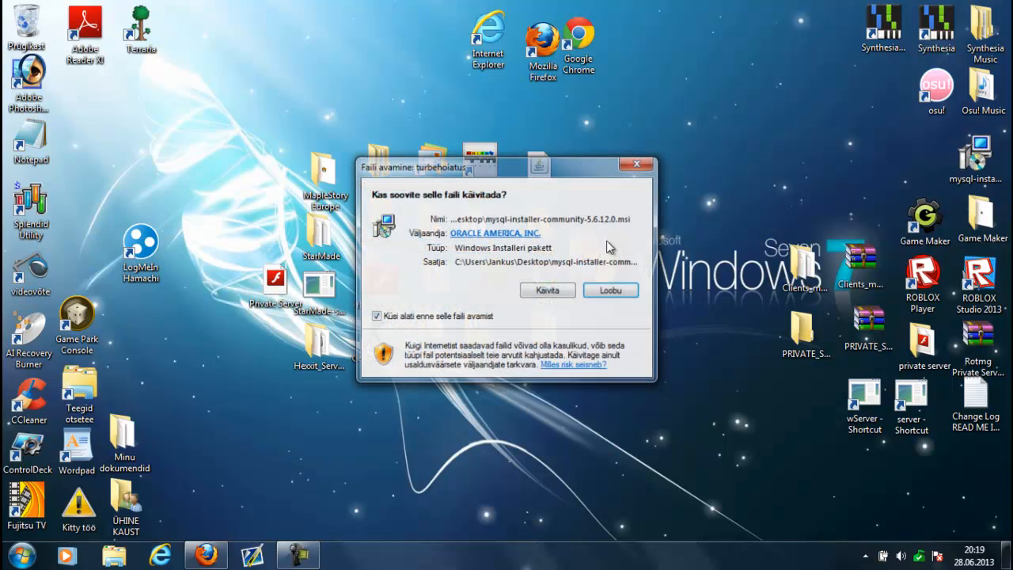
left_click(542, 290)
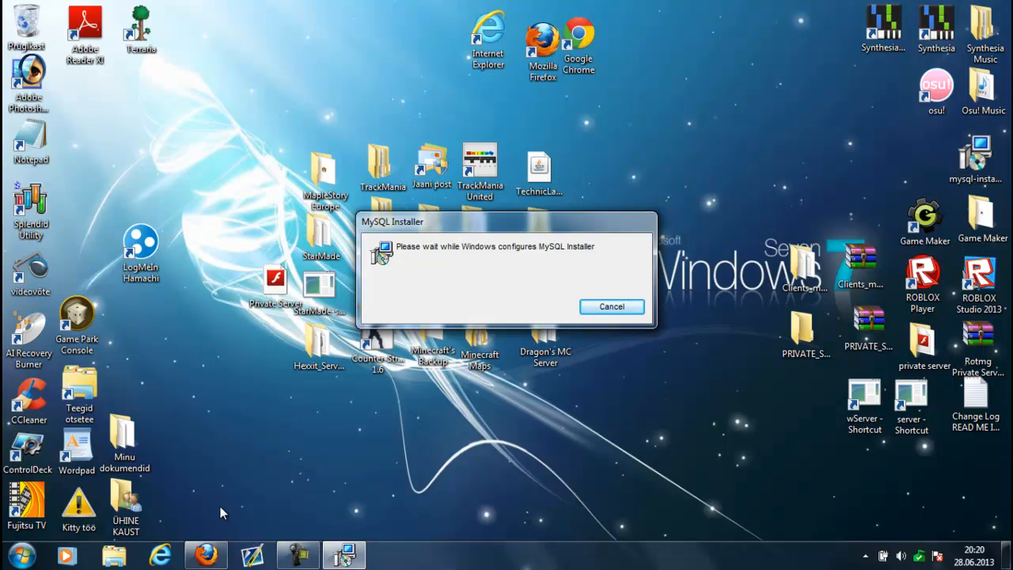
Step: Check the opening instructions of the MMOEmpire Private Server Setup Tutorial thread in Firefox, then return to the desktop
left_click(204, 554)
left_click(95, 42)
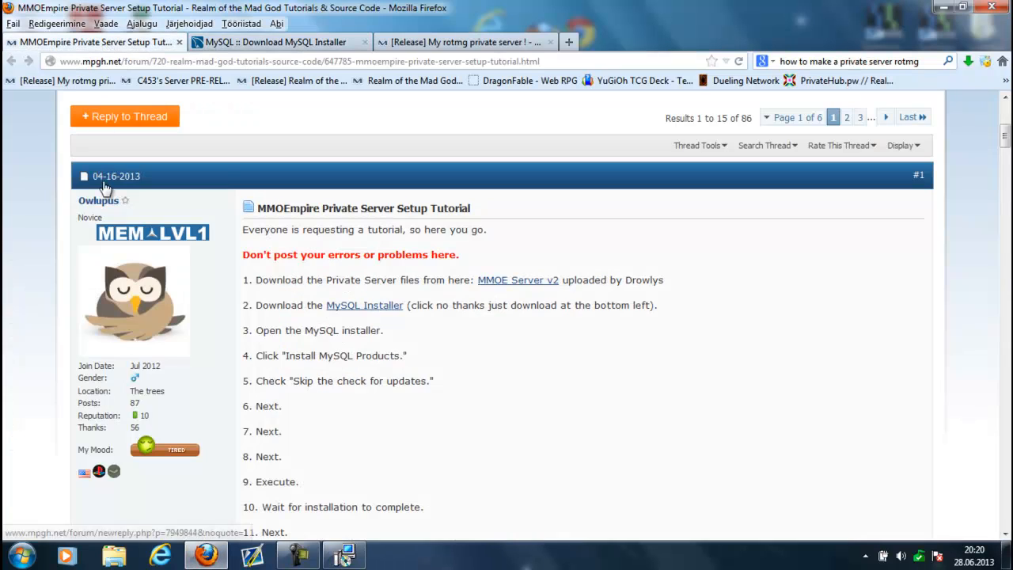
left_click(942, 8)
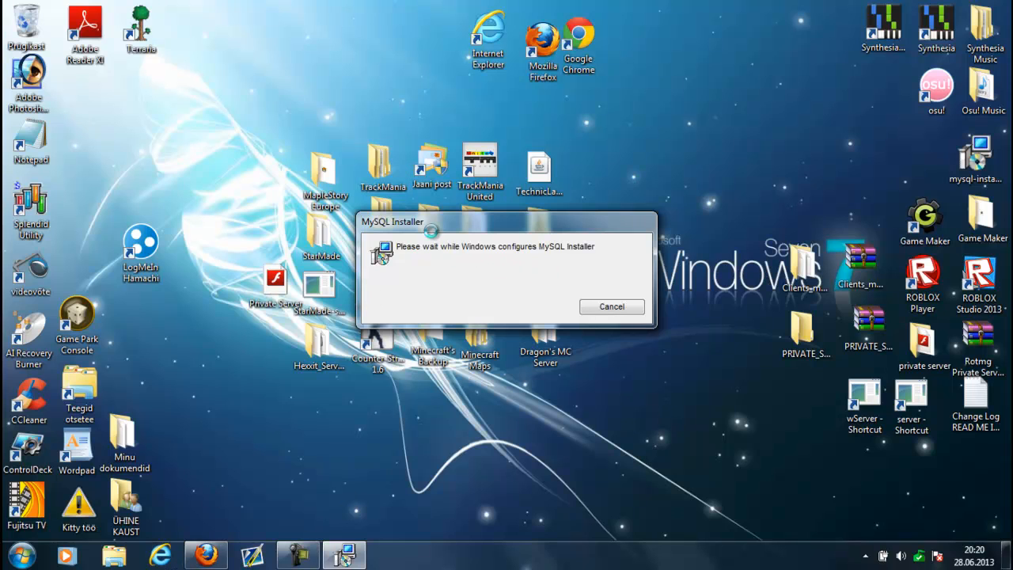
Step: Bring up the pending administrator permission request so that MySQL Installer can launch
mouse_move(418, 225)
left_mouse_down()
mouse_move(213, 121)
mouse_move(609, 215)
mouse_move(406, 223)
left_mouse_up()
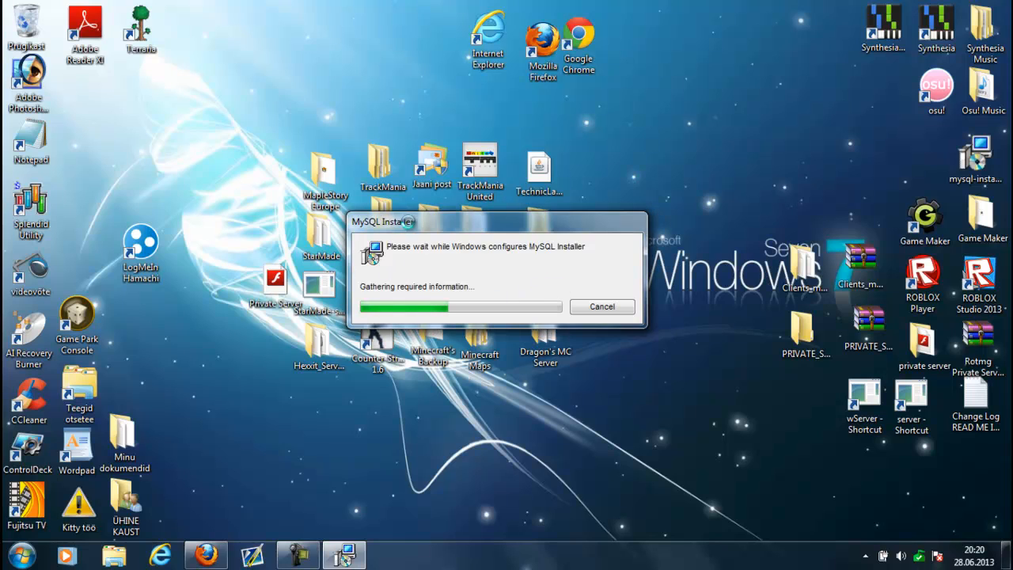
left_click_drag(404, 222, 393, 208)
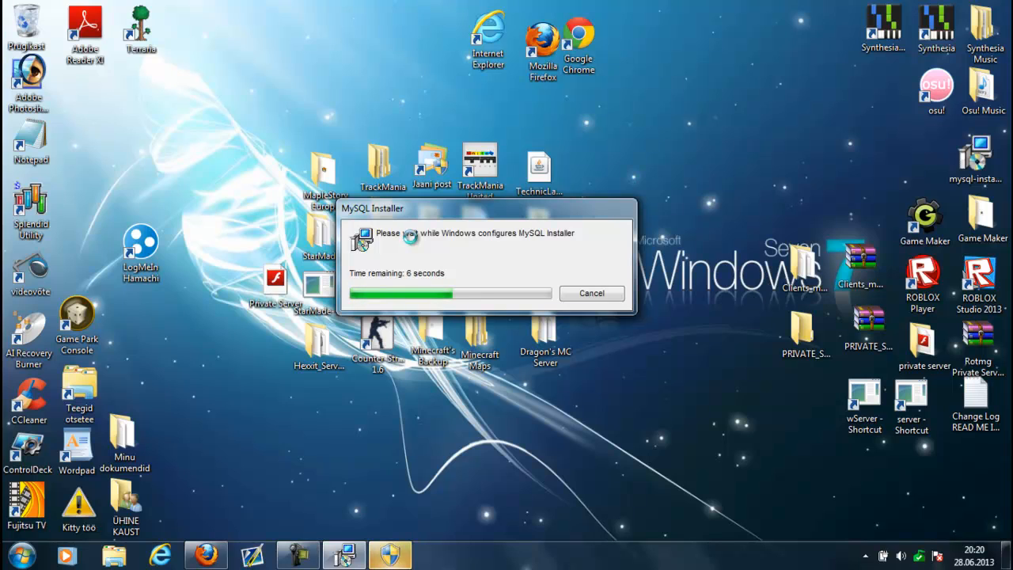
left_click(398, 561)
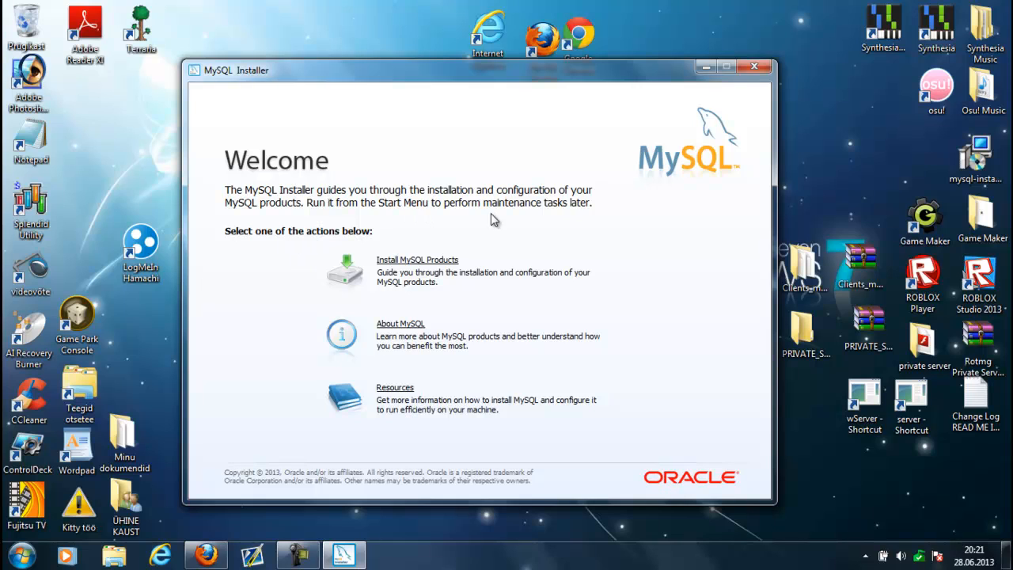
Step: Start the installation of MySQL products and accept the license terms
left_click(413, 259)
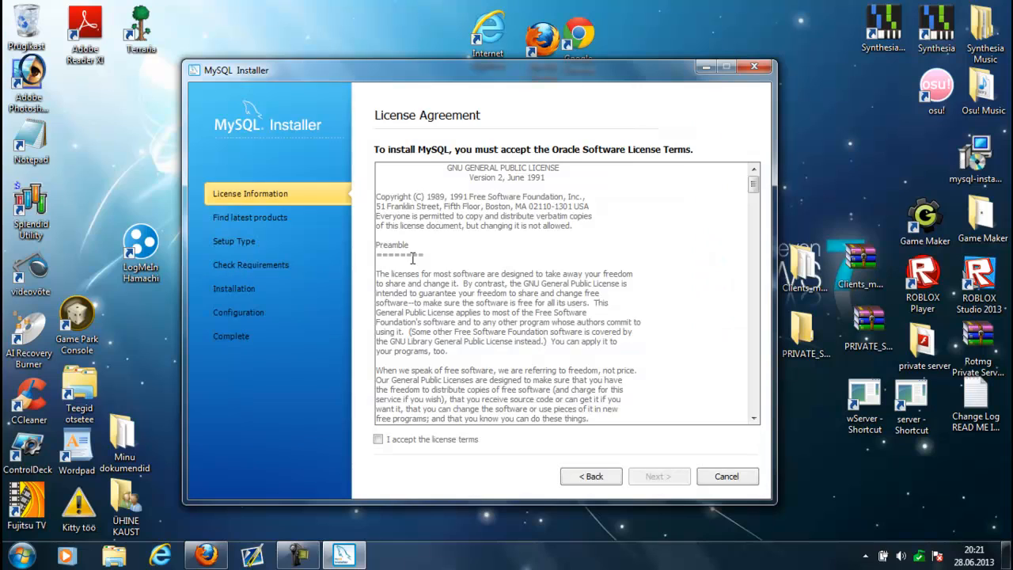
left_click(378, 440)
left_click(657, 477)
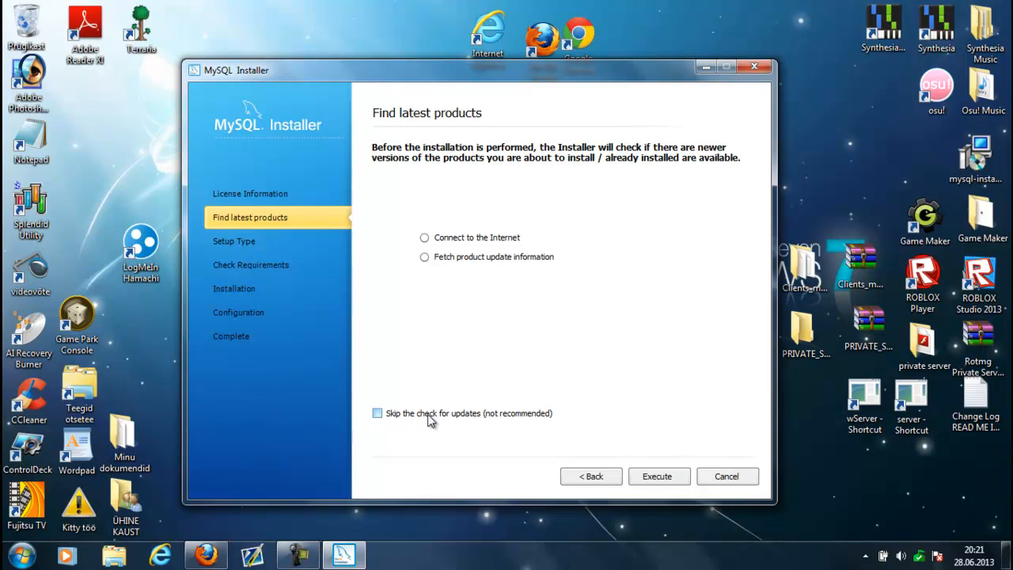
Step: Skip the check for updates and keep the Developer Default setup type with its default paths
left_click(377, 413)
left_click(658, 477)
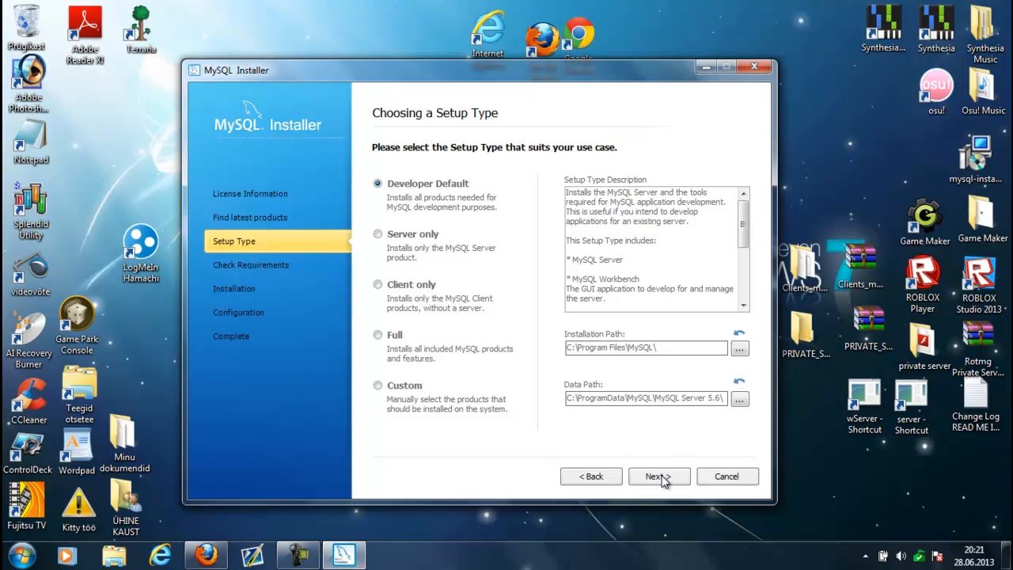
left_click(660, 478)
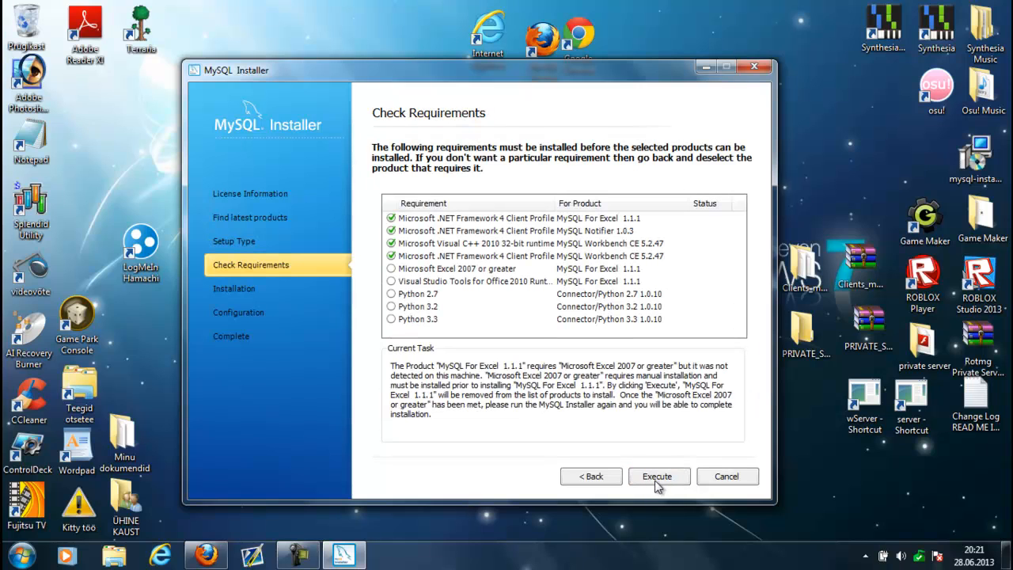
Step: Execute the requirements check and start installing the listed MySQL products
left_click(656, 478)
left_click(656, 476)
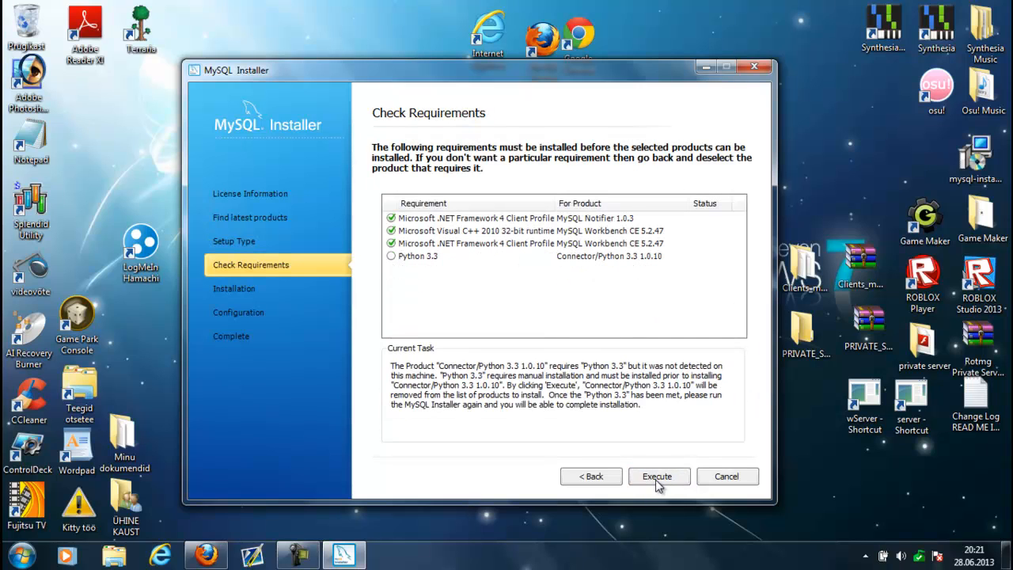
left_click(655, 476)
left_click(655, 479)
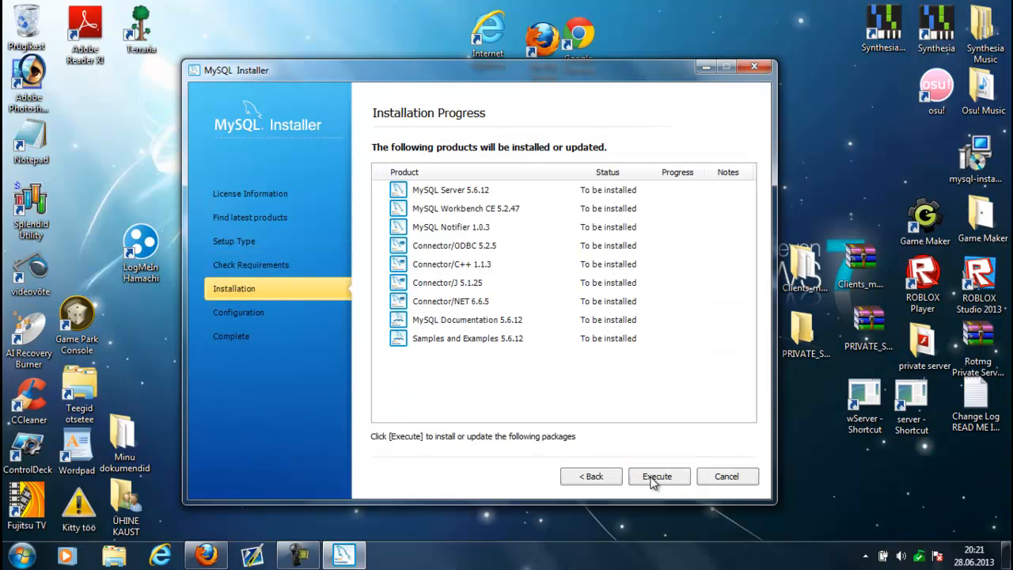
left_click(654, 479)
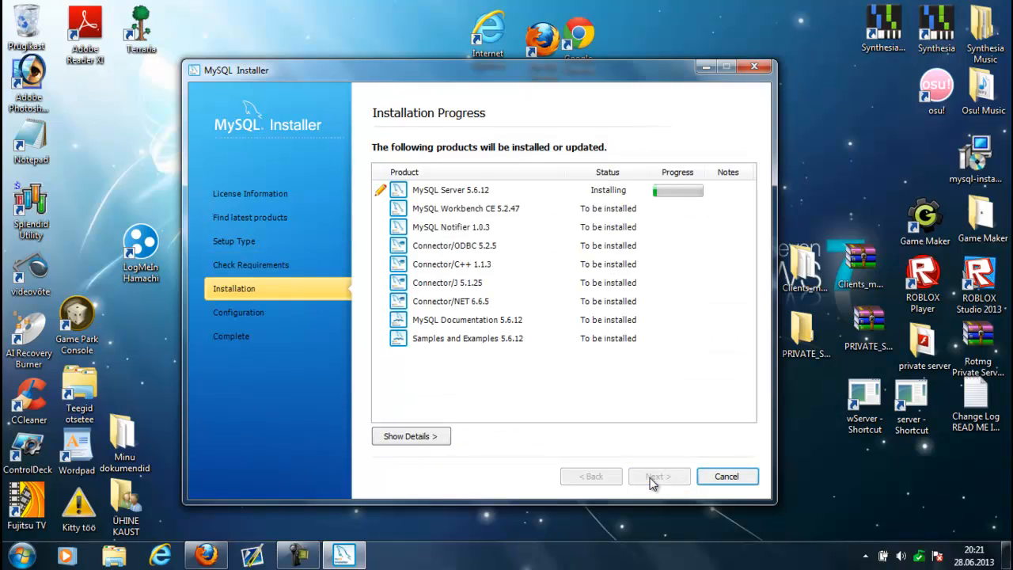
left_click(301, 560)
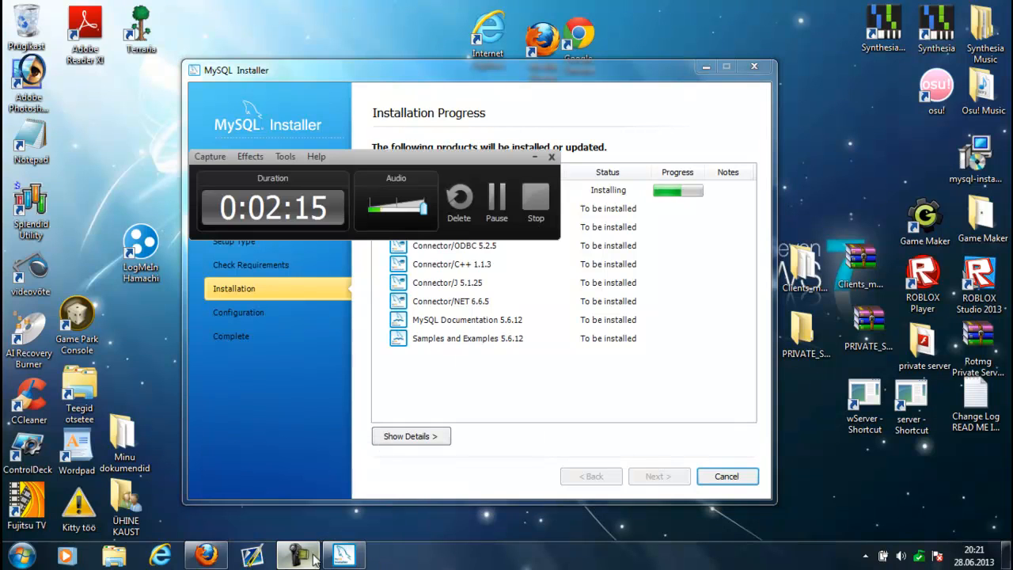
left_click(493, 202)
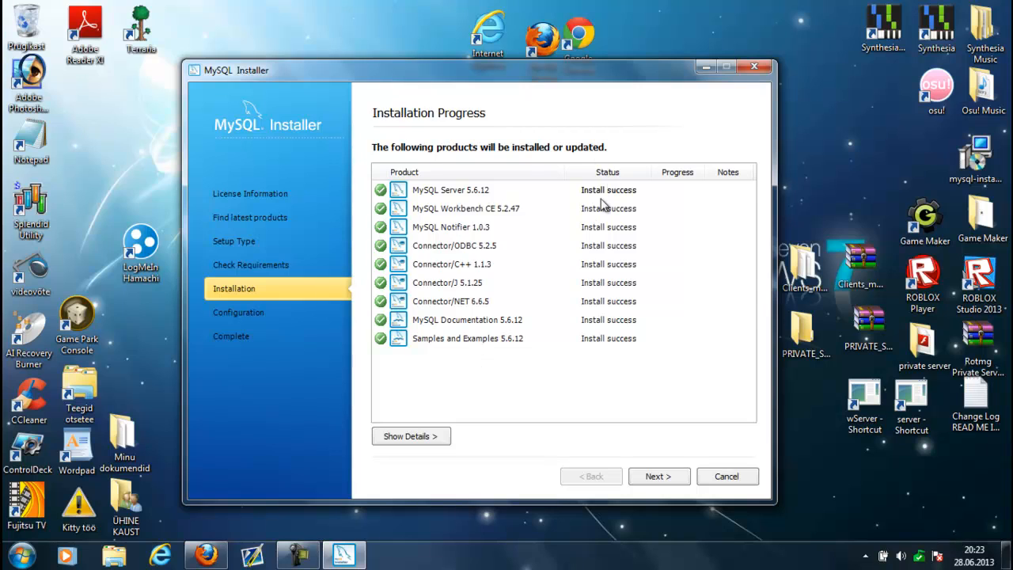
Step: Proceed to the MySQL Server configuration and keep the Development Machine type with TCP/IP networking on port 3306
left_click(664, 481)
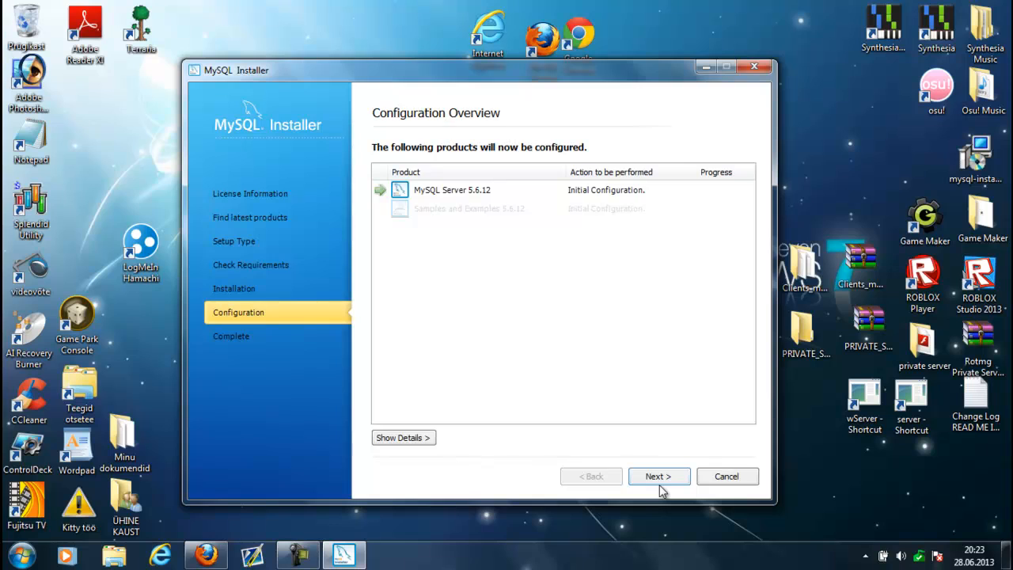
left_click(667, 478)
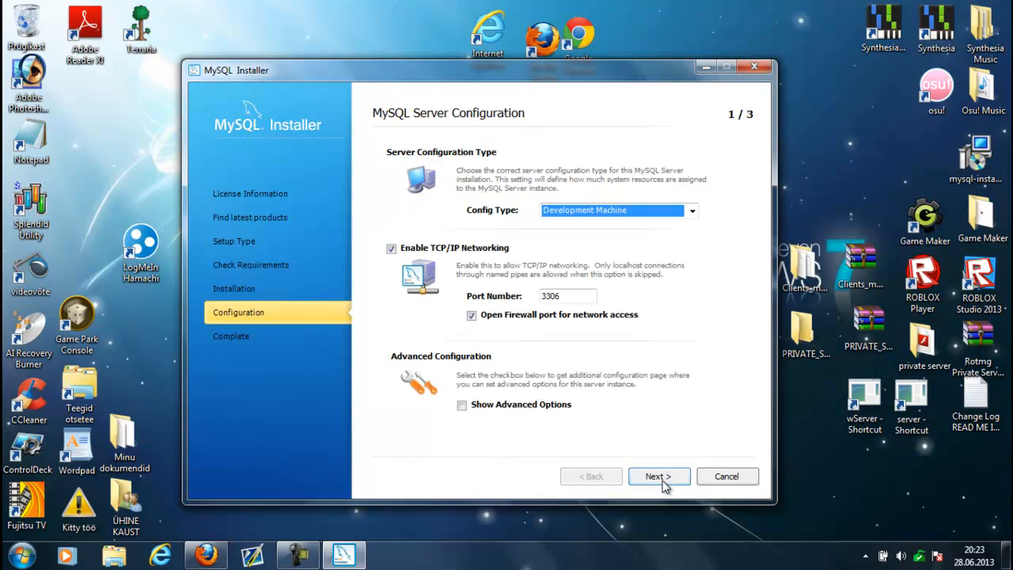
left_click(660, 477)
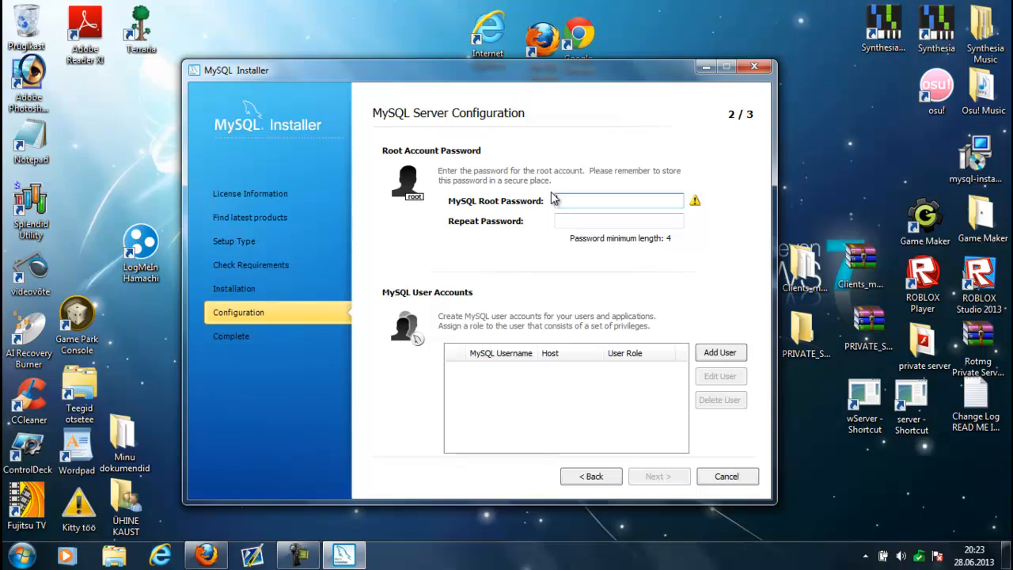
Step: Set the MySQL root account password, repeat it to confirm, and continue to the Windows service details
type("***")
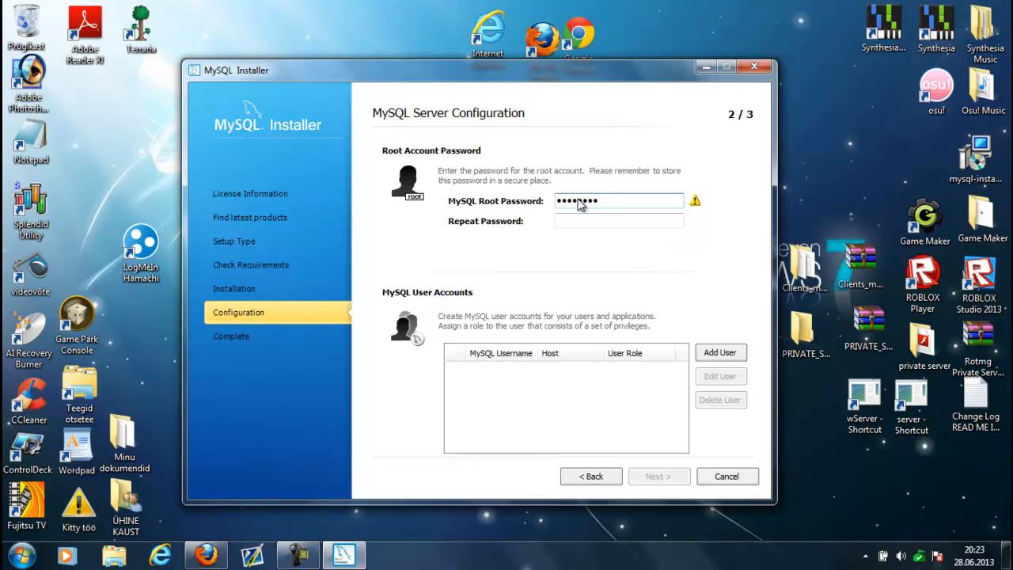
left_click(578, 220)
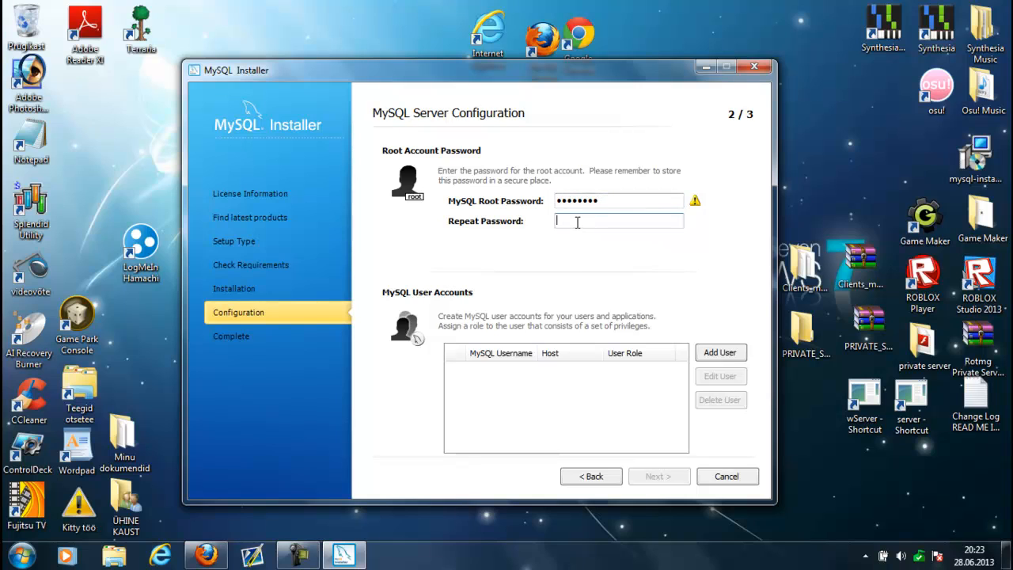
type("********")
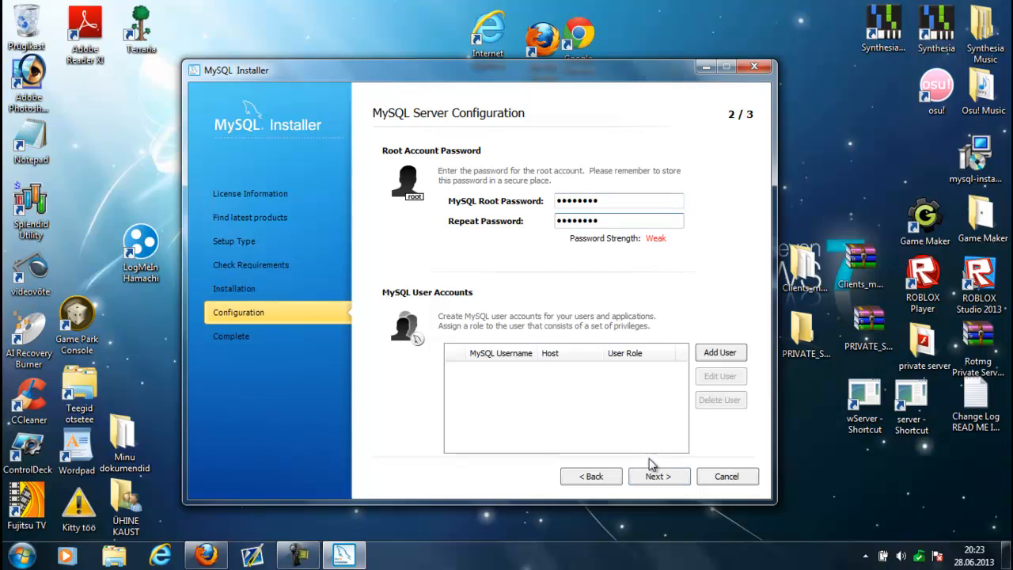
left_click(662, 479)
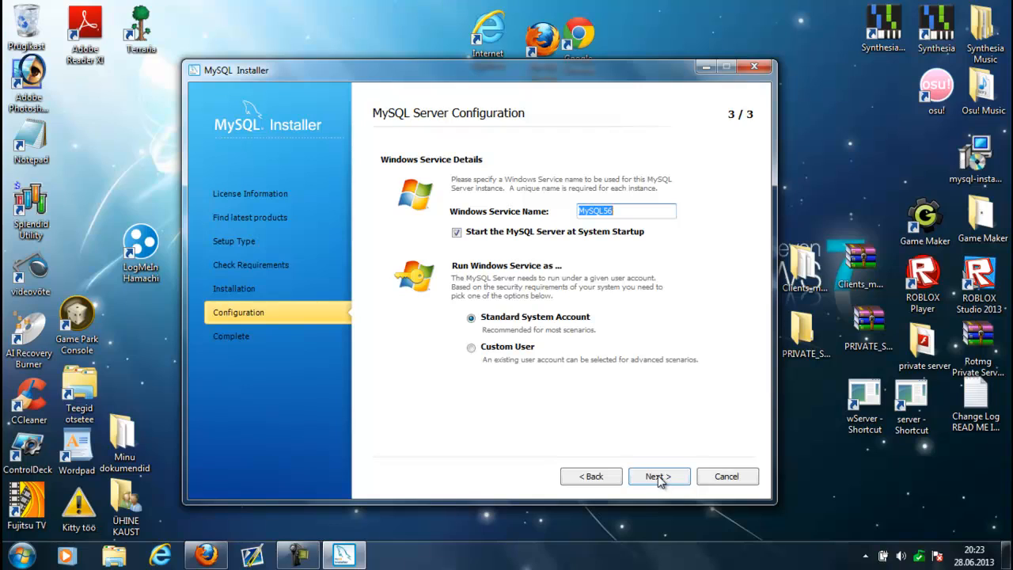
Step: Disable starting the MySQL server at system startup and run the configuration of the server and the samples
left_click(457, 233)
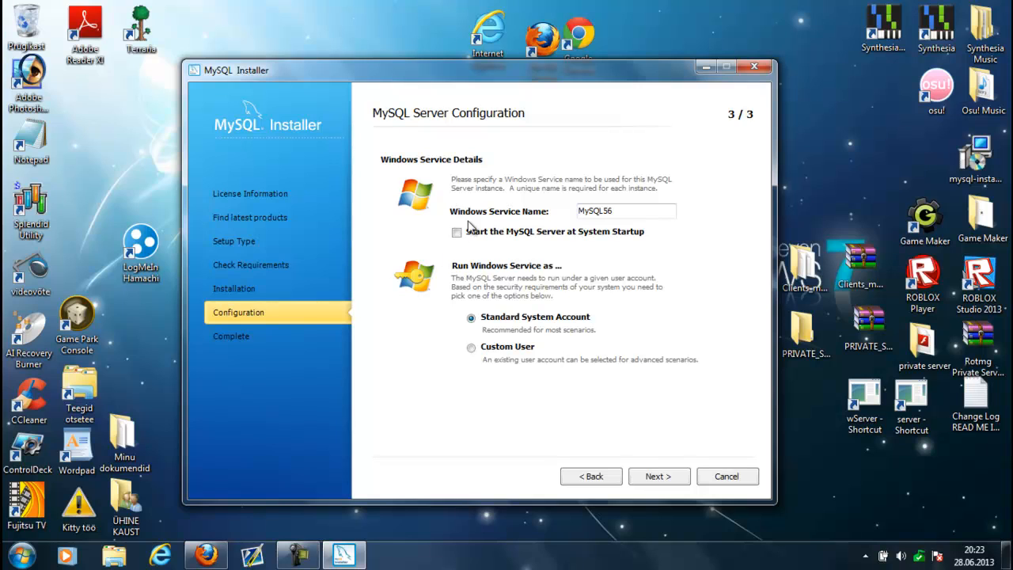
left_click(651, 479)
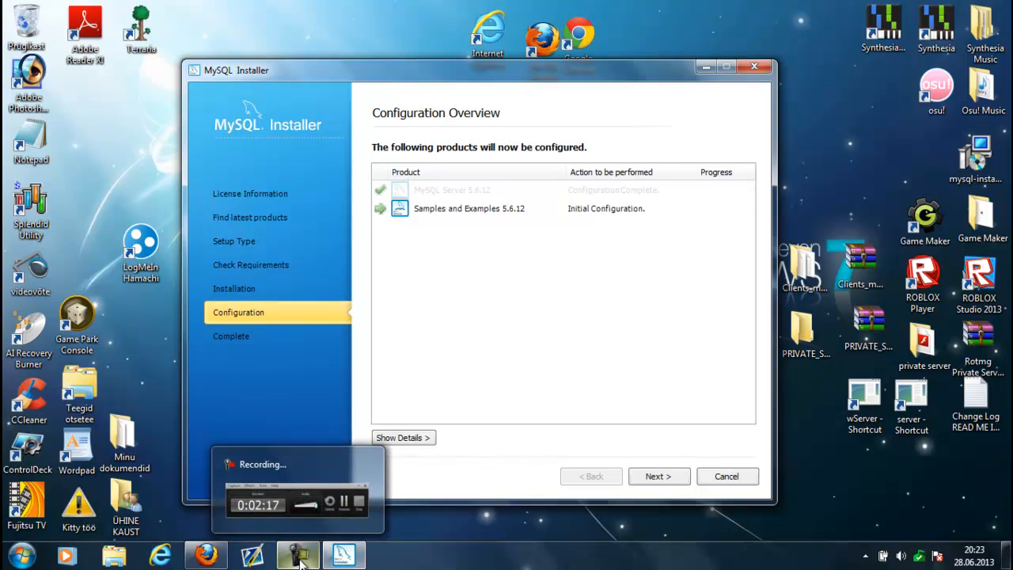
left_click(657, 479)
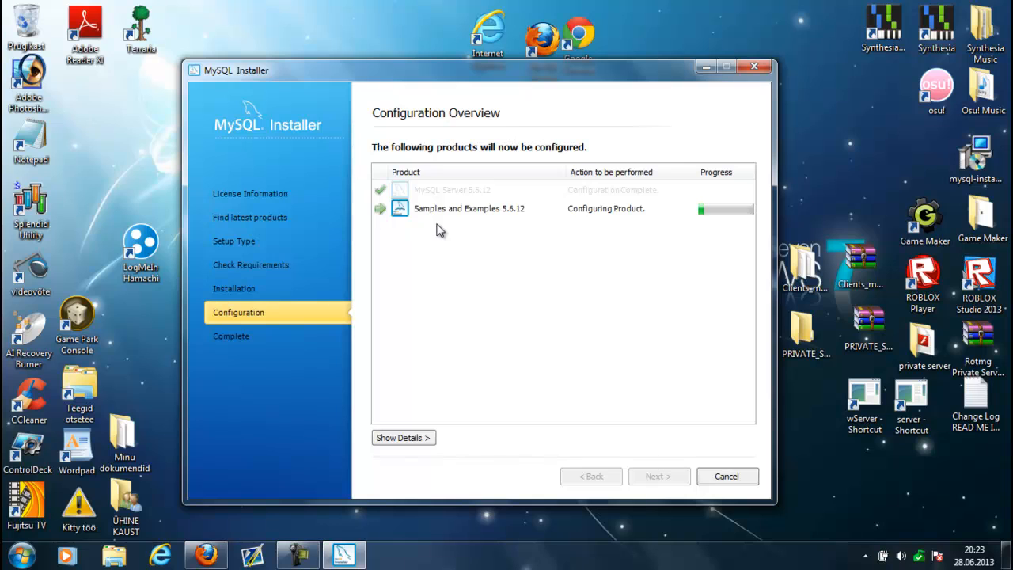
Step: Finish the MySQL installation with MySQL Workbench set to start after setup
left_click(299, 563)
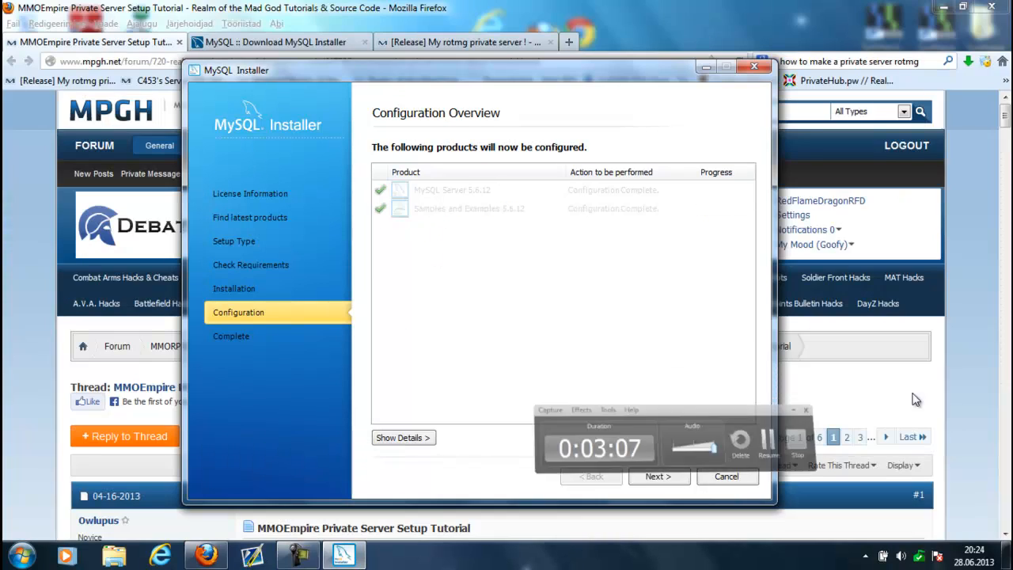
left_click(943, 7)
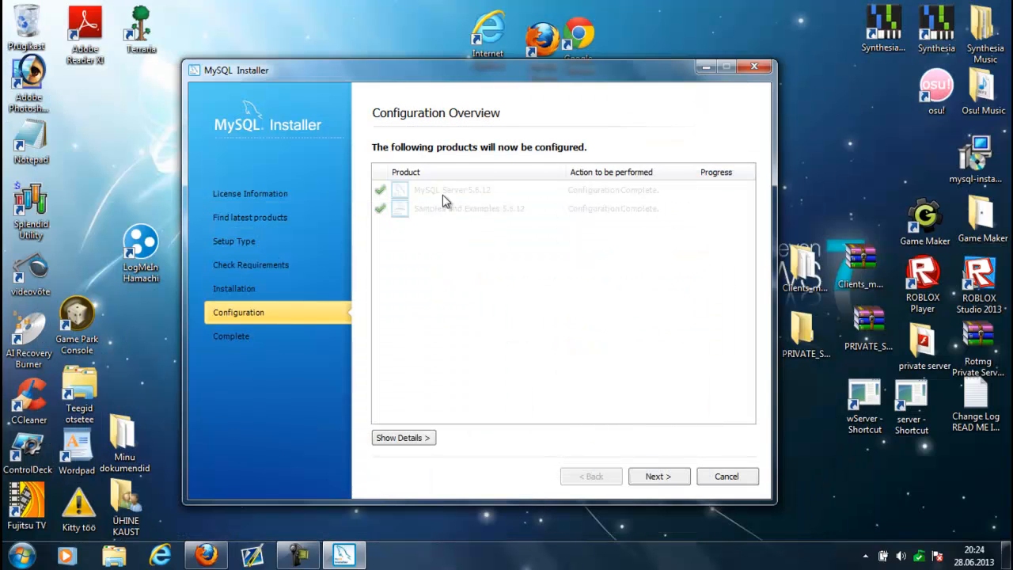
left_click(659, 477)
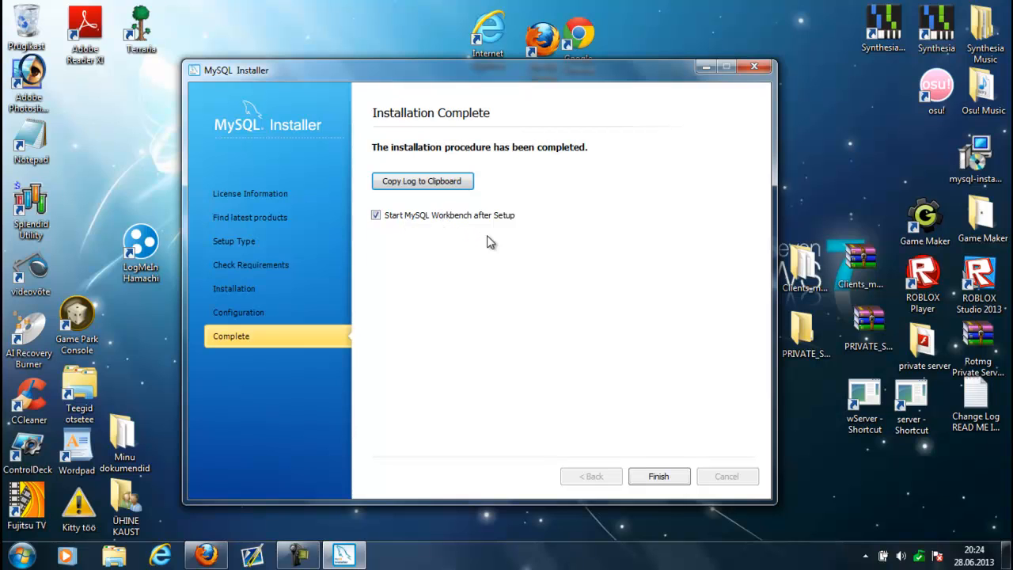
left_click(654, 479)
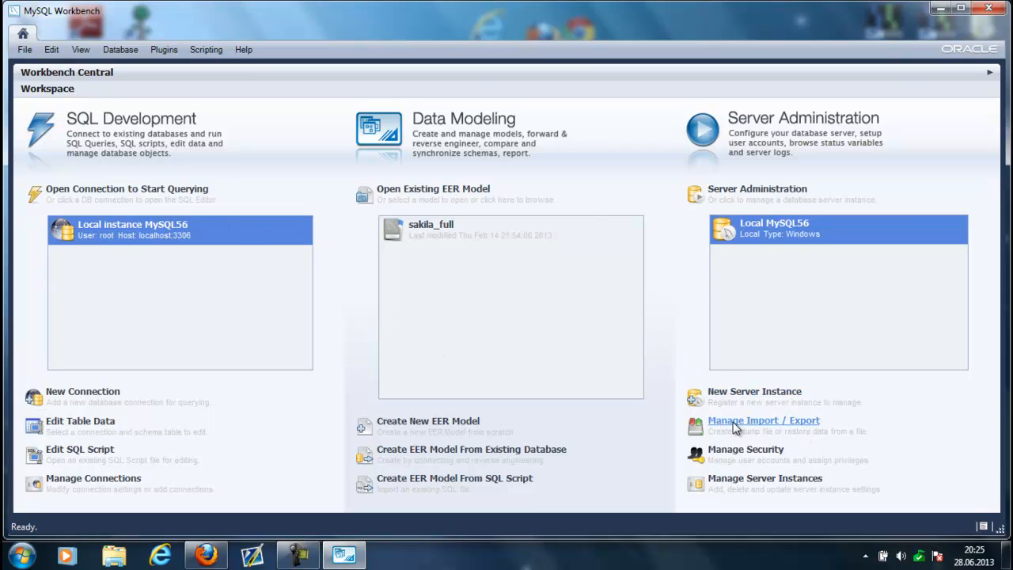
Step: Open Manage Import / Export for Local MySQL56, entering the root password and choosing to save it in the vault
left_click(846, 422)
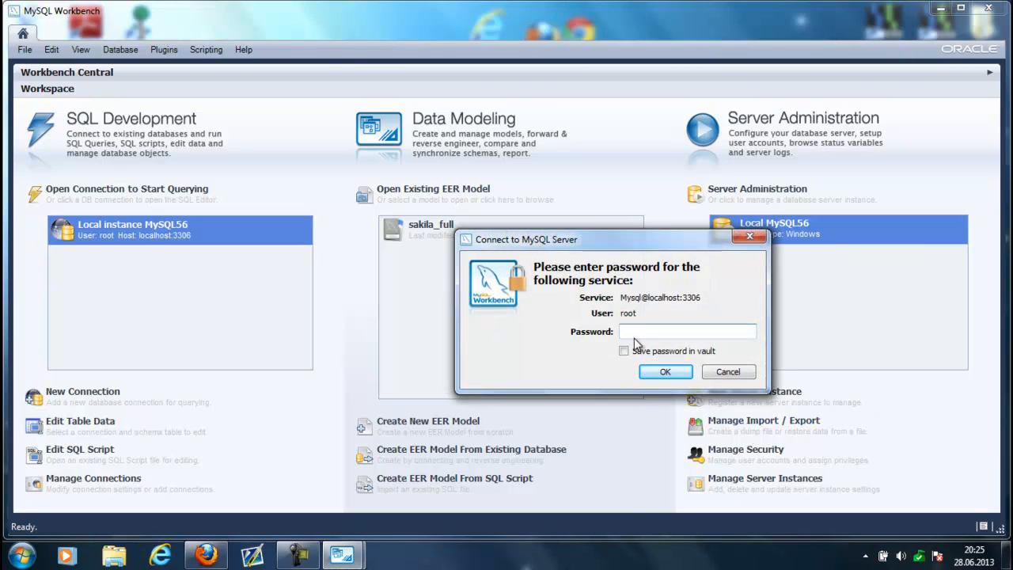
type("********")
left_click(638, 356)
left_click(666, 371)
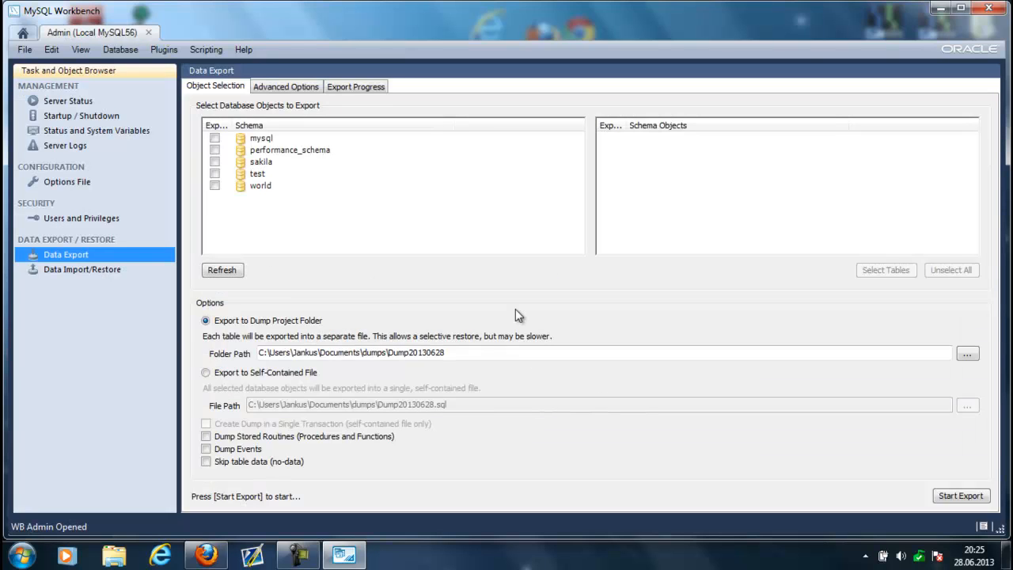
Step: Import the self-contained file Database.sql from the desktop's private server\rotmg_svr-master folder into the MySQL server
left_click(64, 271)
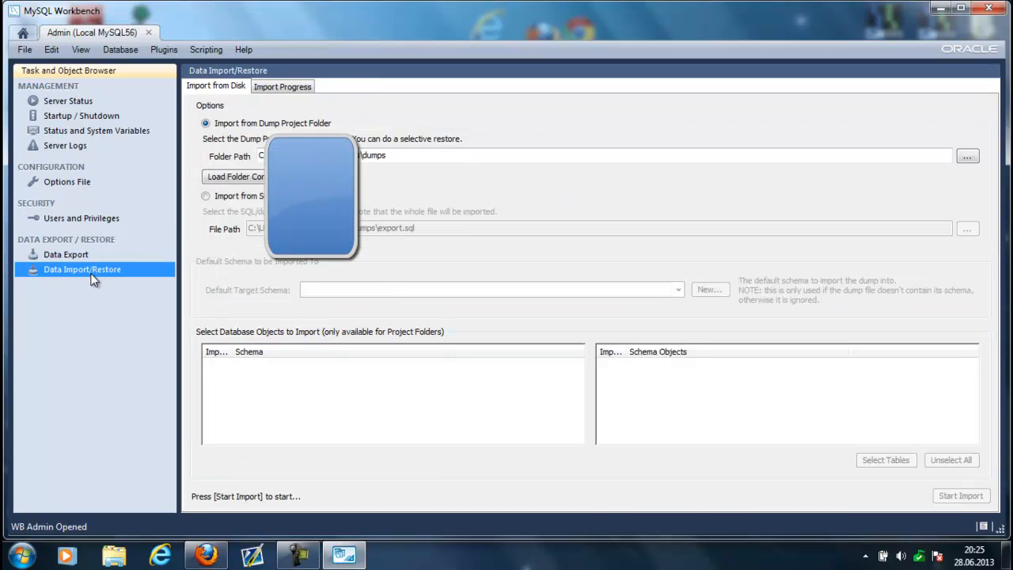
left_click(206, 196)
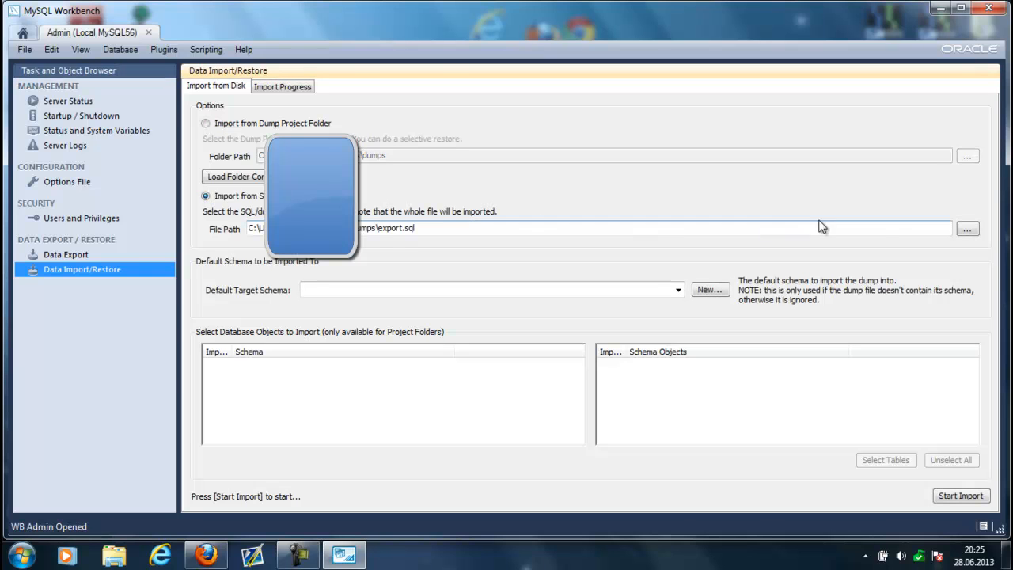
left_click(965, 228)
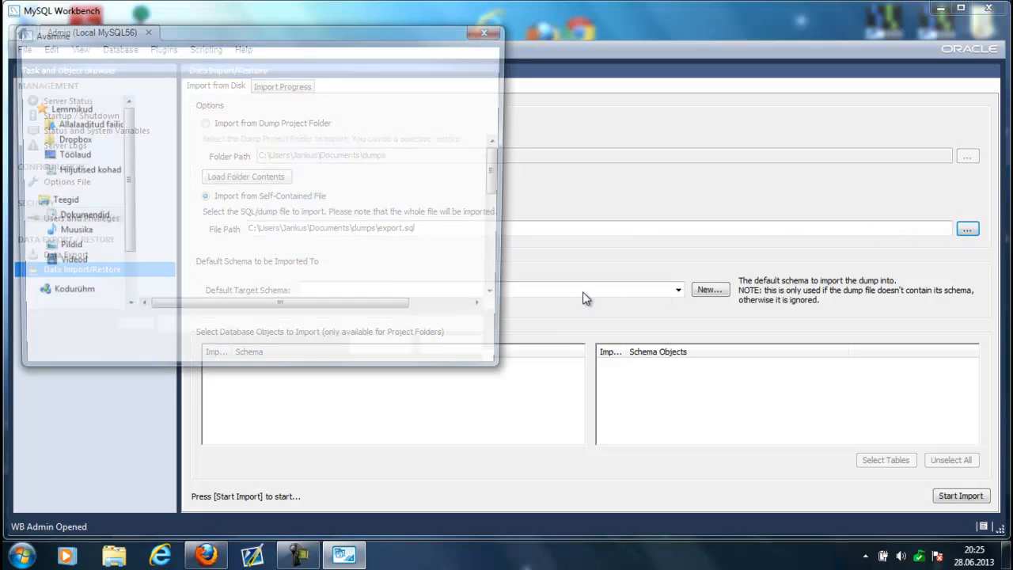
left_click(80, 155)
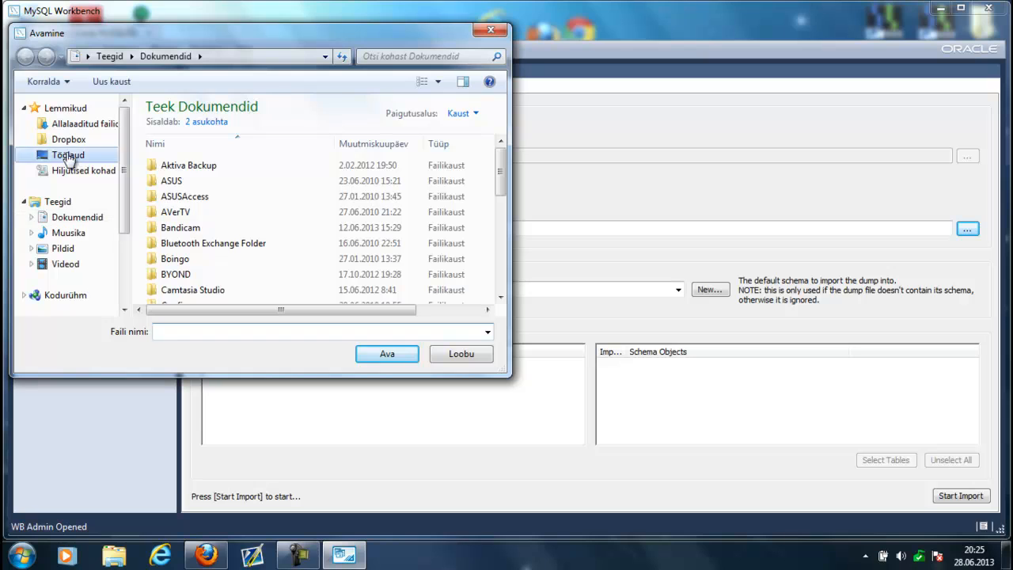
left_click_drag(500, 110, 501, 195)
double_click(210, 194)
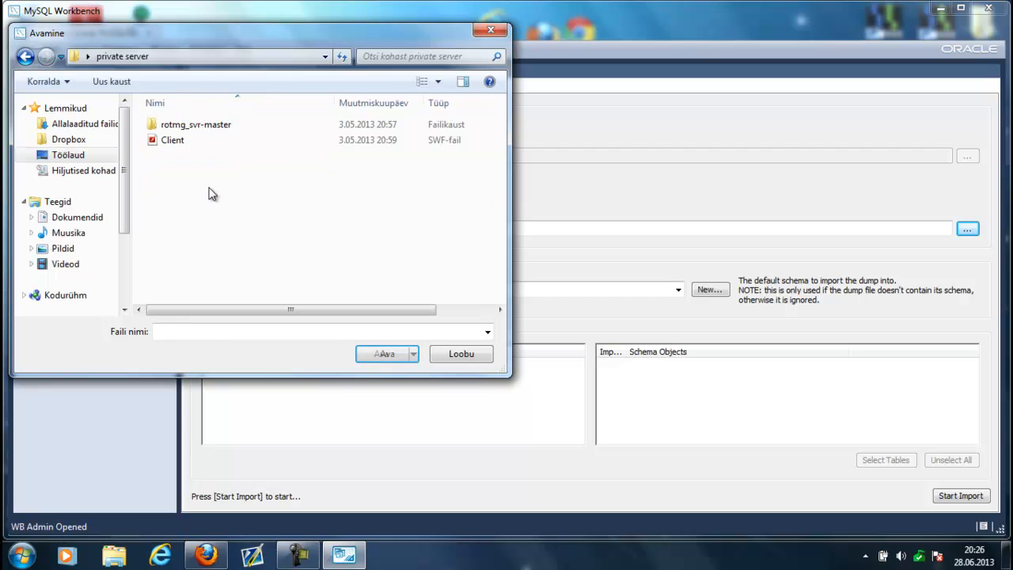
double_click(189, 129)
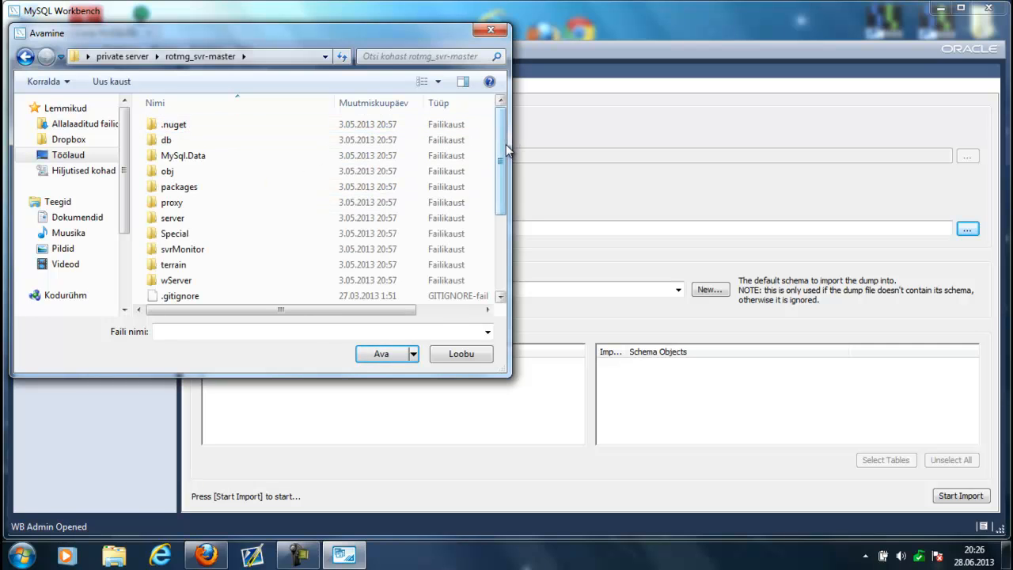
left_click_drag(506, 149, 509, 214)
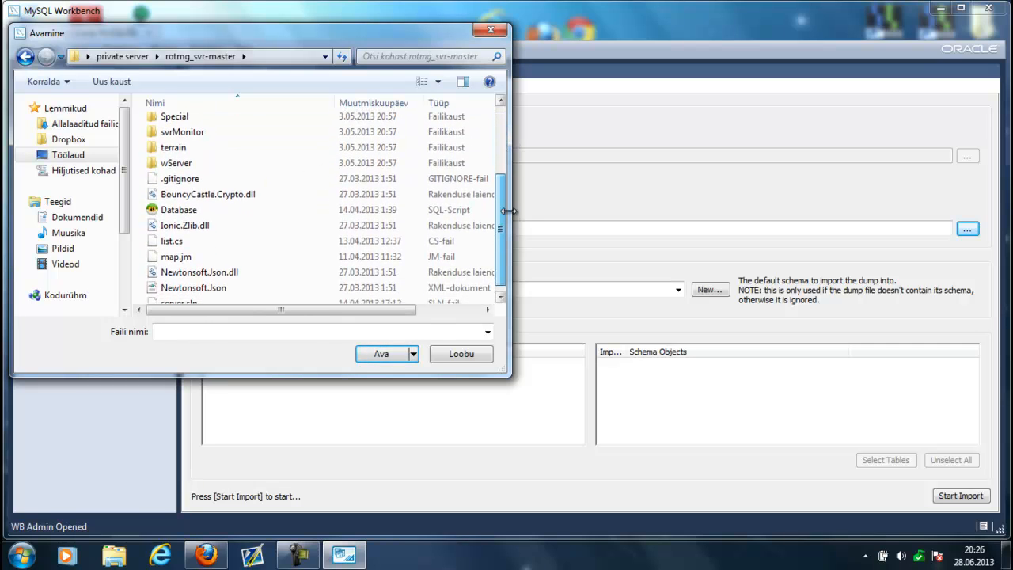
left_click(194, 212)
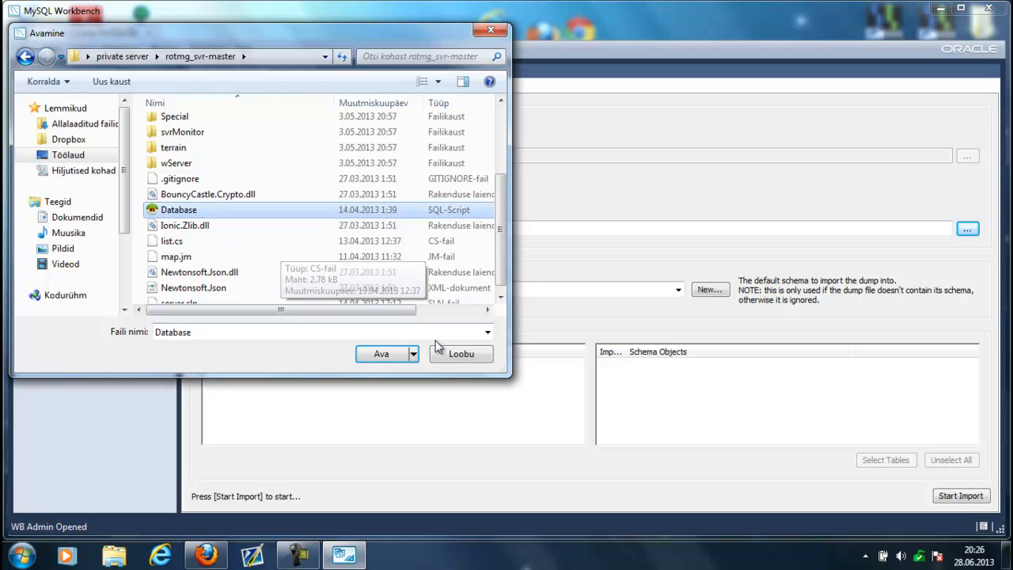
left_click(378, 357)
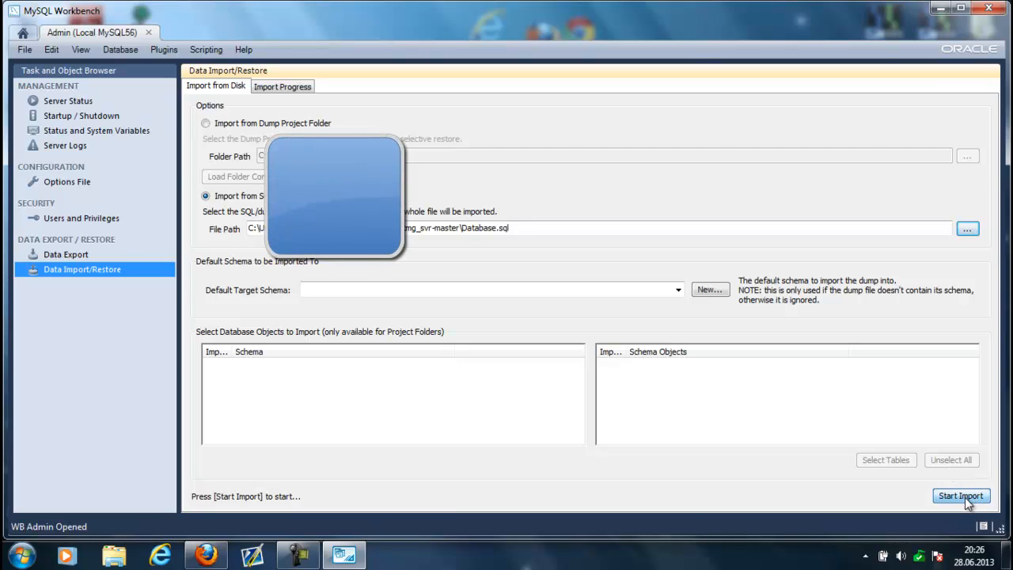
left_click(965, 497)
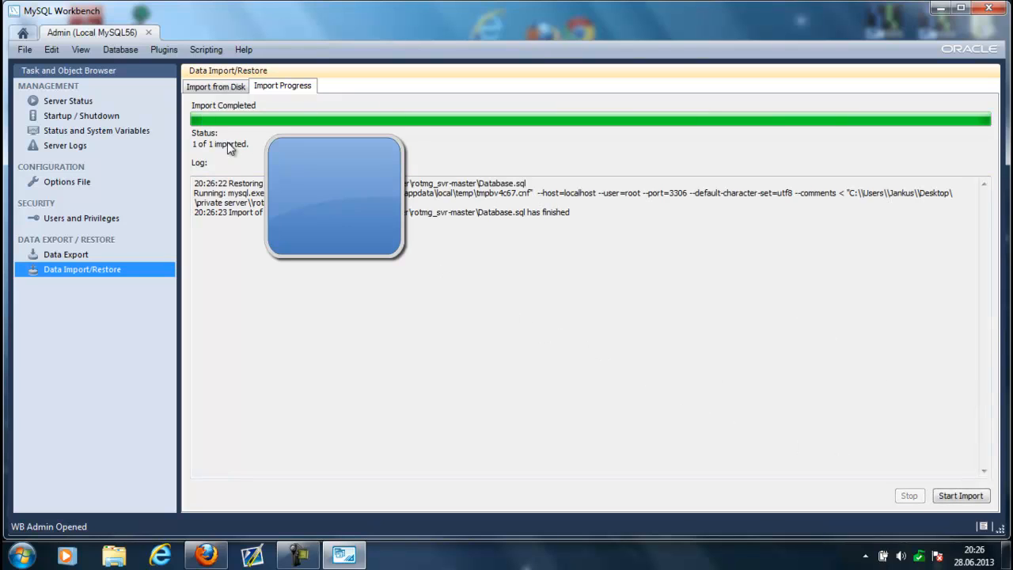
Step: Check the database server's startup and shutdown status and close MySQL Workbench
left_click(84, 114)
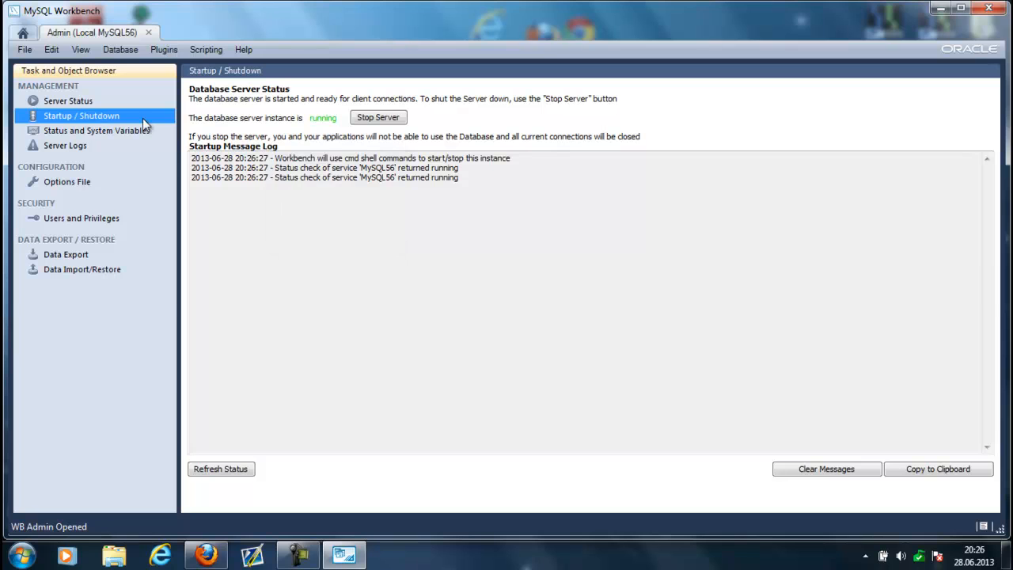
left_click(989, 9)
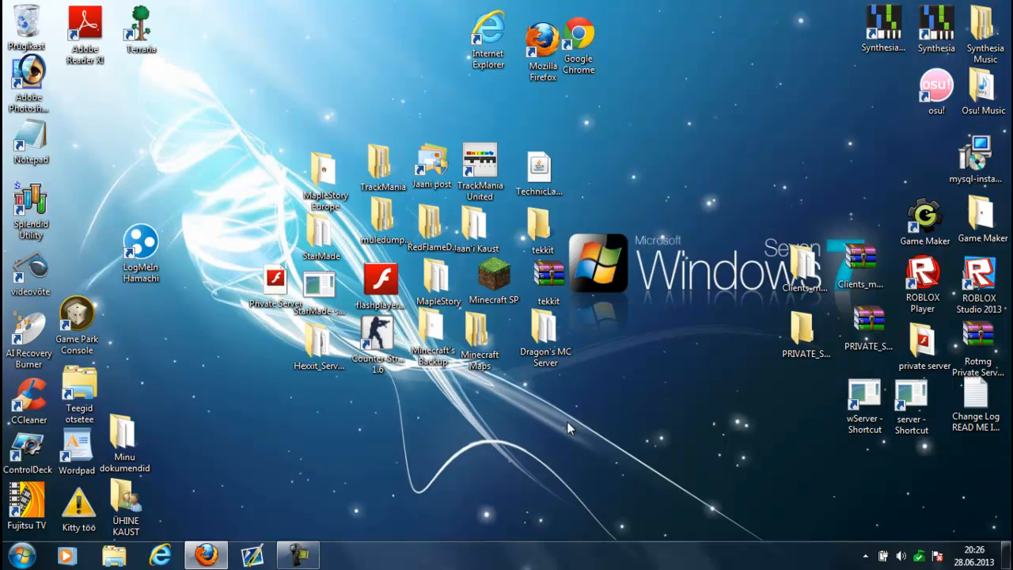
Step: Switch to Firefox to read the final instructions of the MMOEmpire Private Server Setup Tutorial, and minimize the browser
left_click(206, 556)
scroll(447, 336, "down", 15)
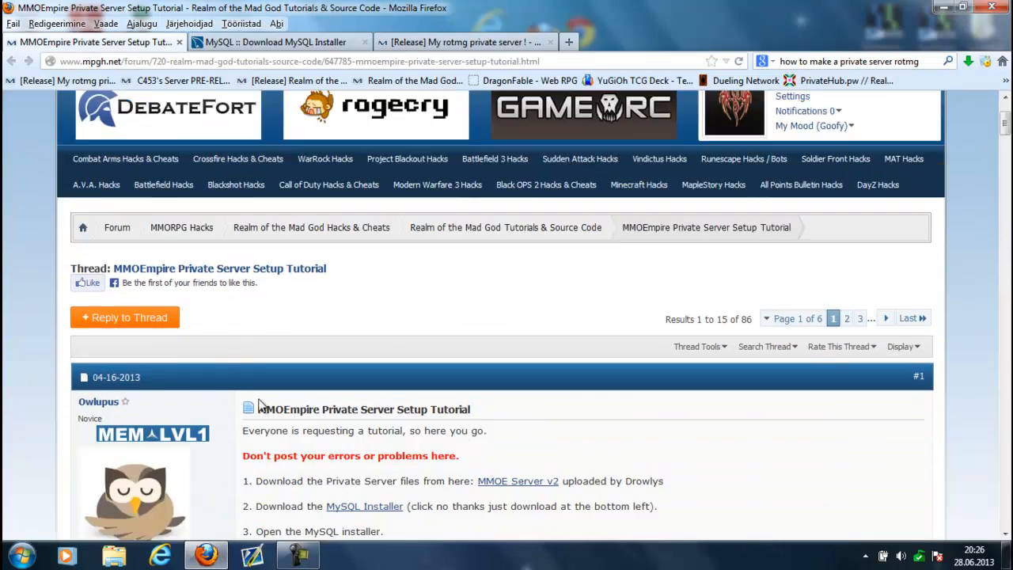
scroll(446, 340, "down", 3)
scroll(443, 345, "up", 7)
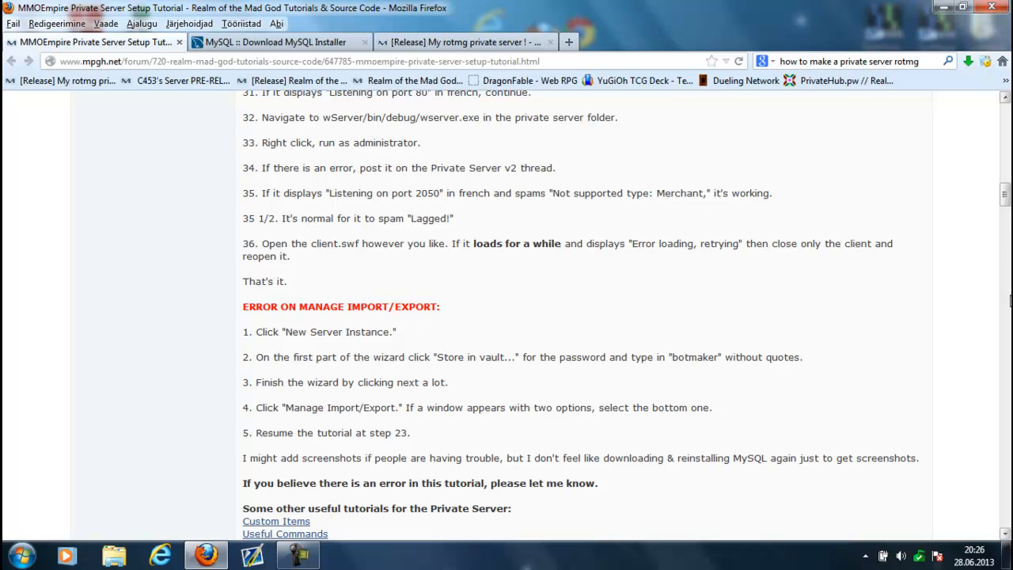
scroll(1004, 195, "up", 3)
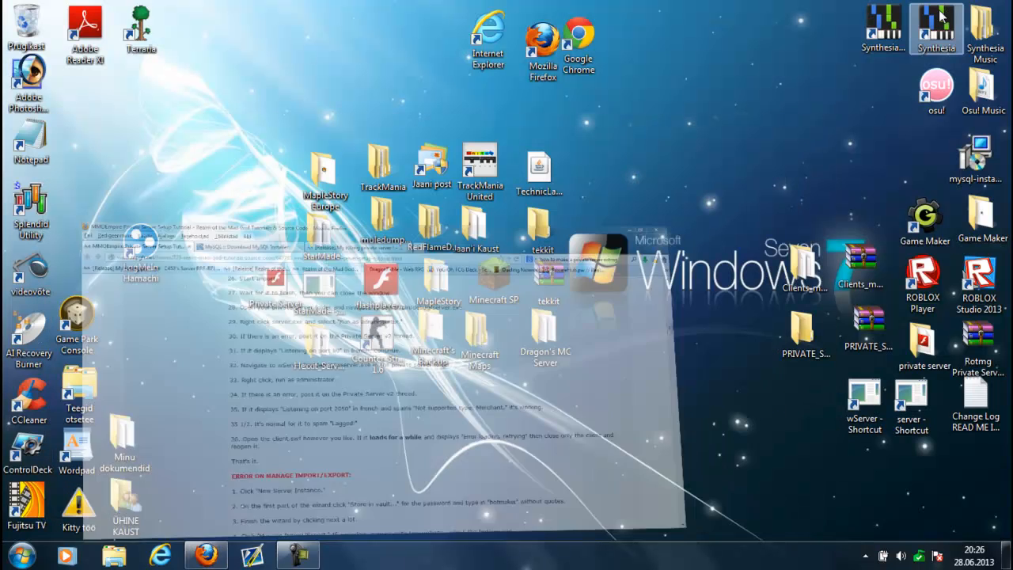
left_click(943, 7)
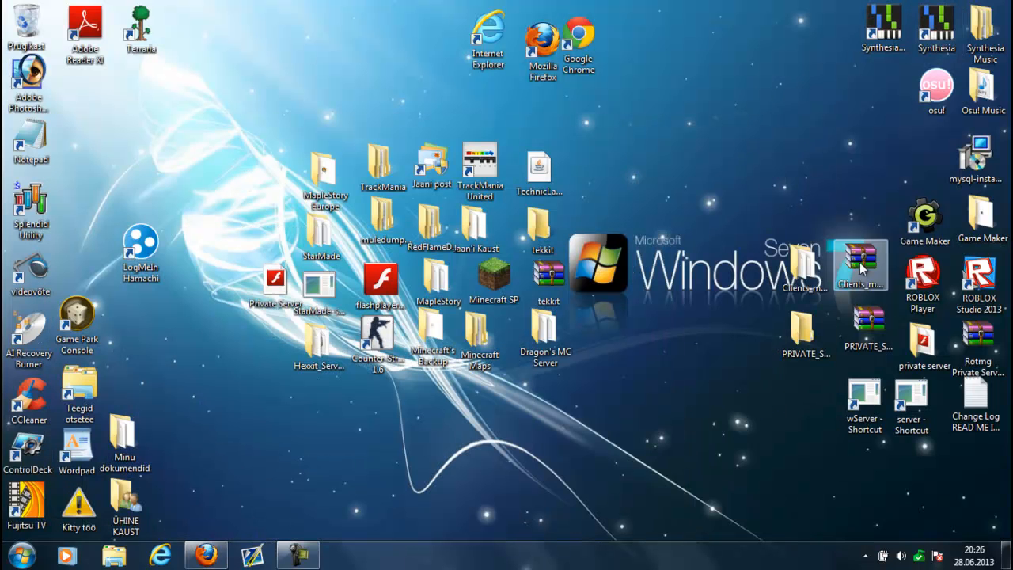
Step: Group the private server folder and the server and wServer shortcuts side by side below the Dragon's MC Server folder on the desktop
left_click(983, 335)
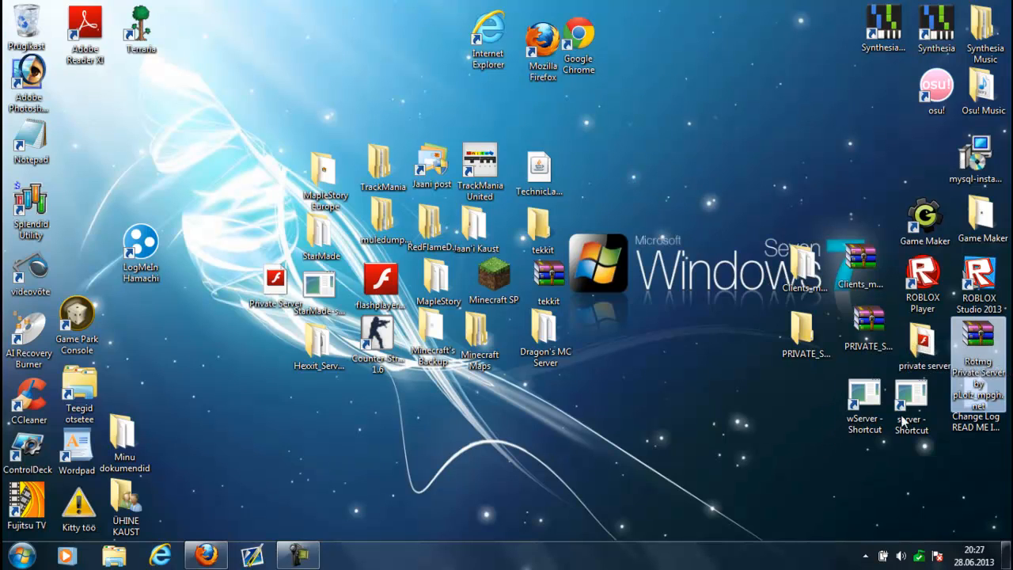
left_click(924, 341)
left_click_drag(926, 341, 522, 402)
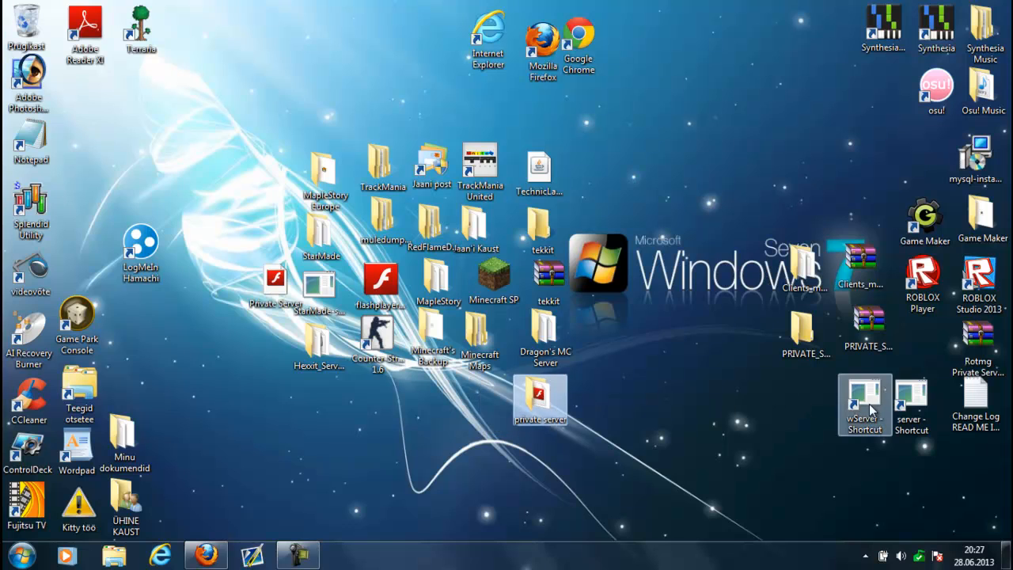
left_click_drag(910, 400, 610, 401)
left_click_drag(866, 400, 661, 402)
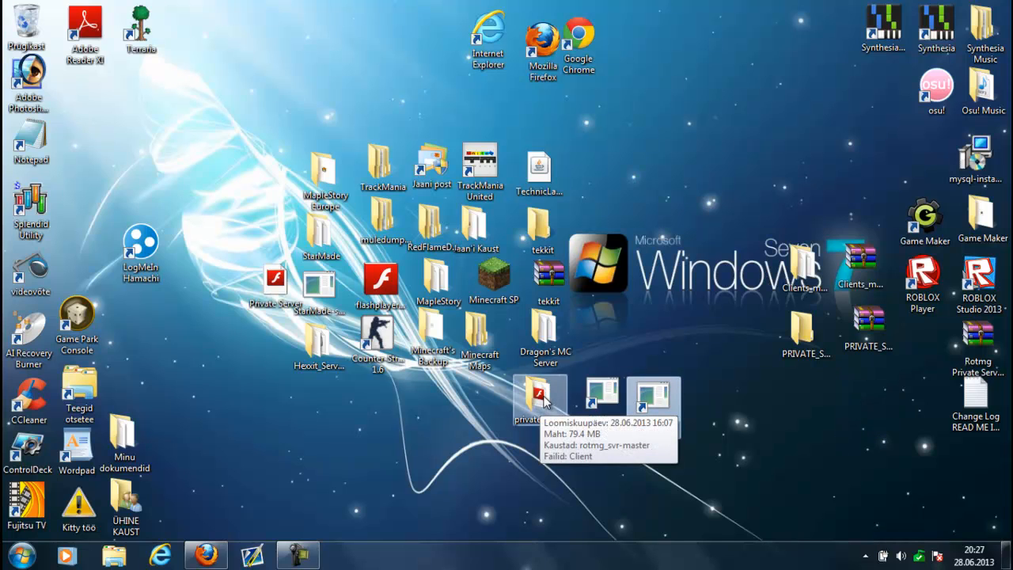
Step: Locate the server application in private server\rotmg_svr-master\server\bin\Debug and view its available file actions
double_click(543, 396)
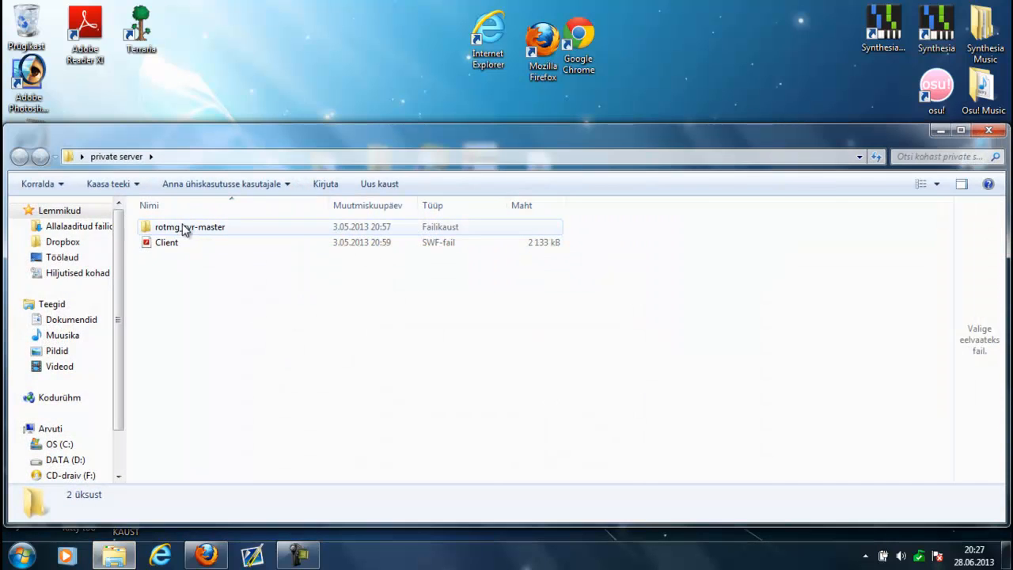
left_click(183, 229)
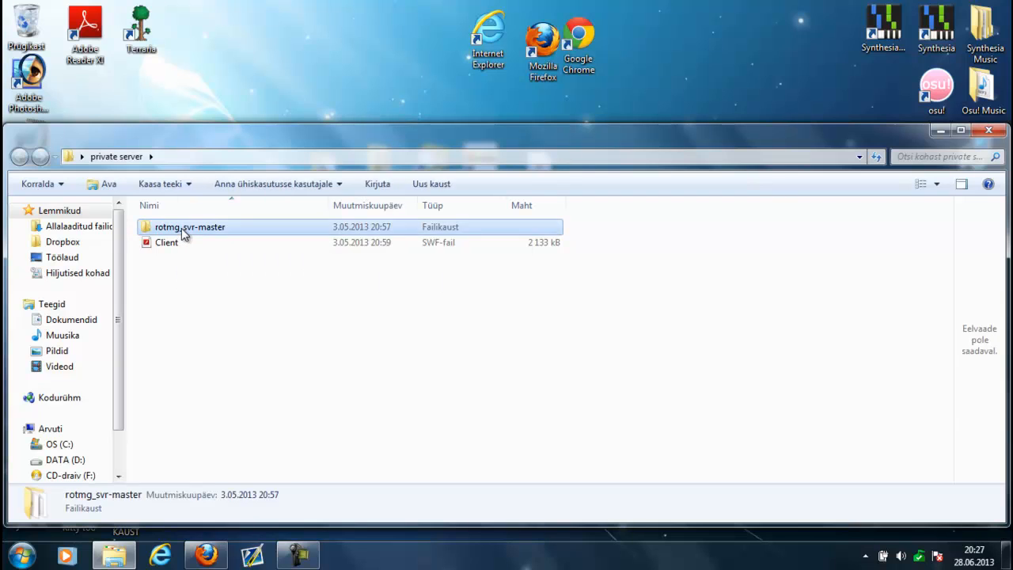
double_click(184, 228)
left_click(166, 322)
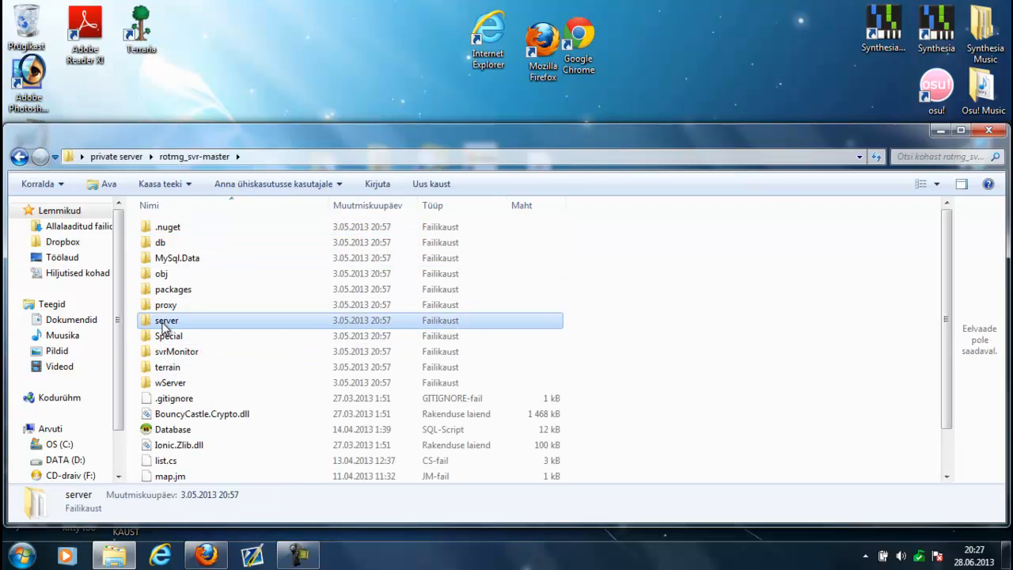
double_click(165, 322)
double_click(178, 243)
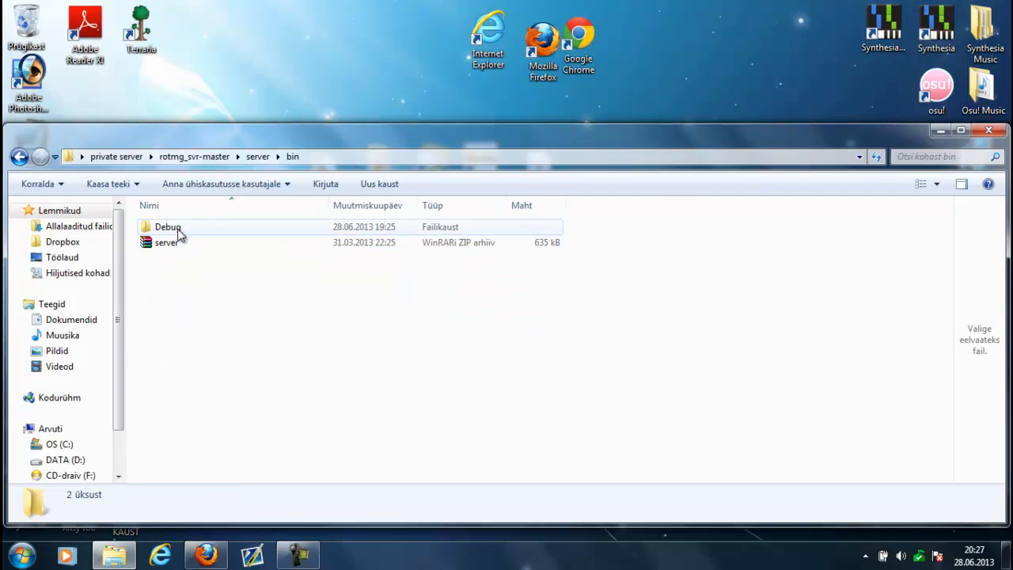
double_click(181, 229)
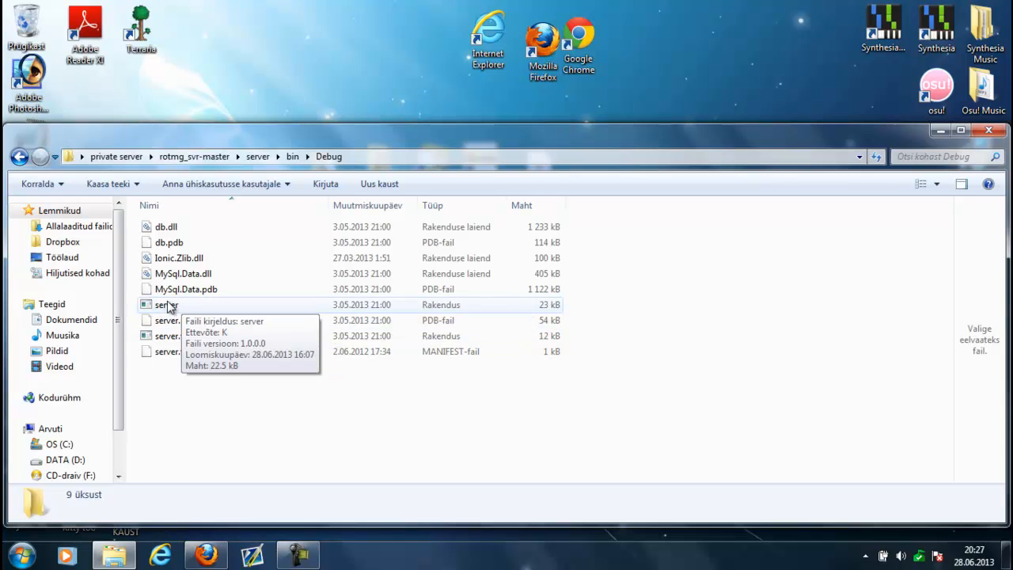
left_click(163, 309)
right_click(163, 308)
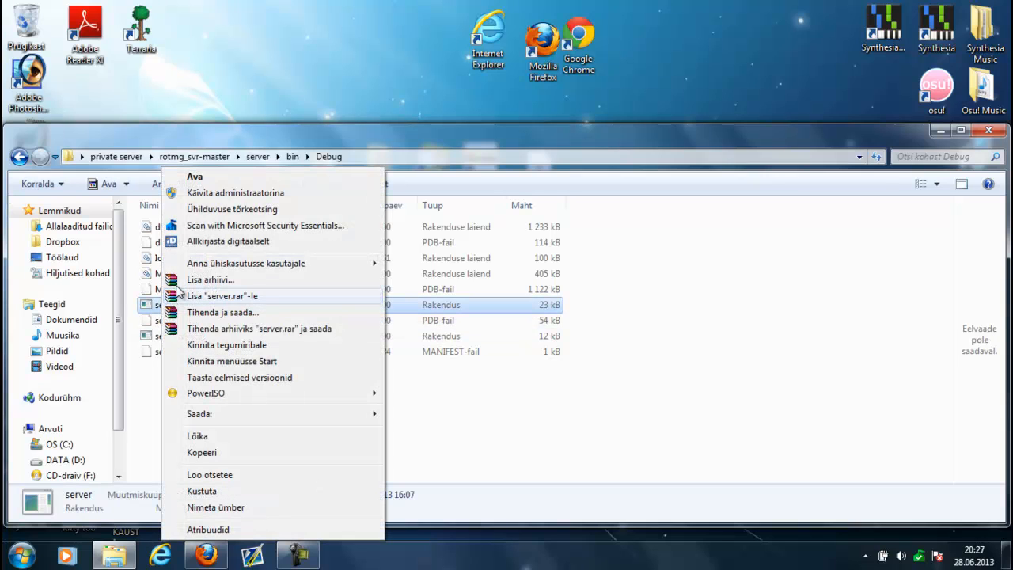
left_click(563, 437)
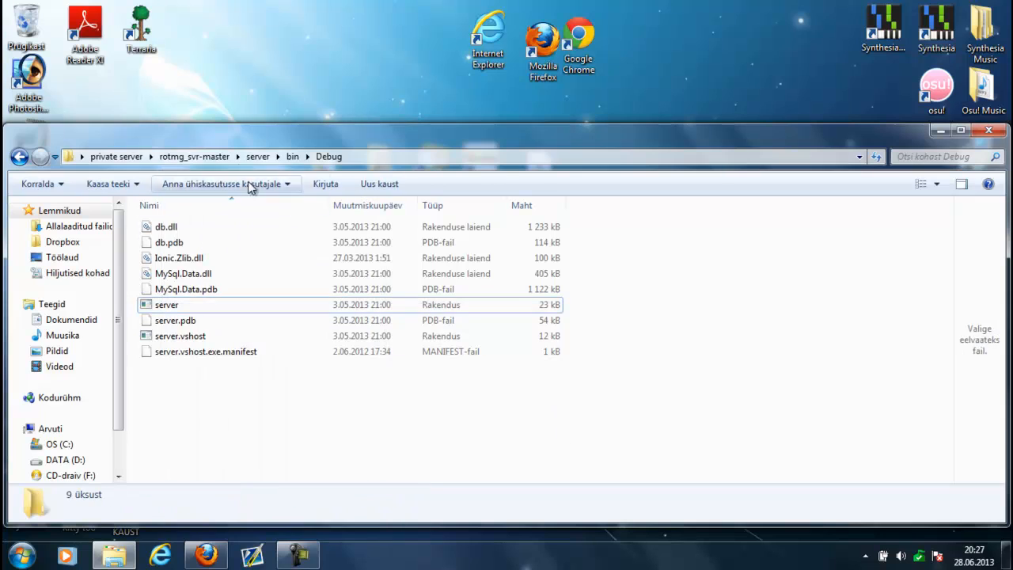
Step: Locate the wServer application in rotmg_svr-master\wServer\bin\Debug and close the folder window
left_click(194, 156)
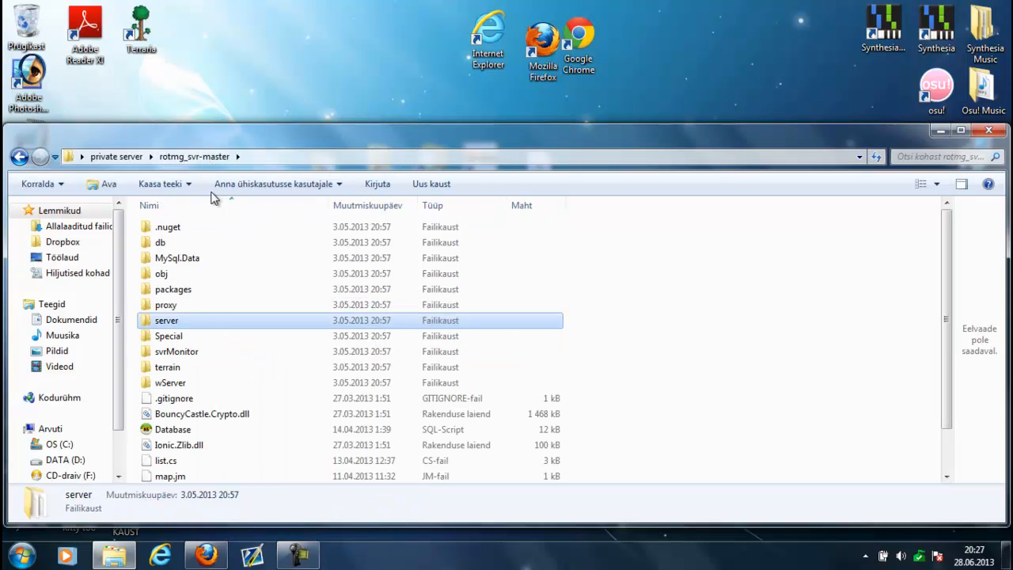
double_click(171, 384)
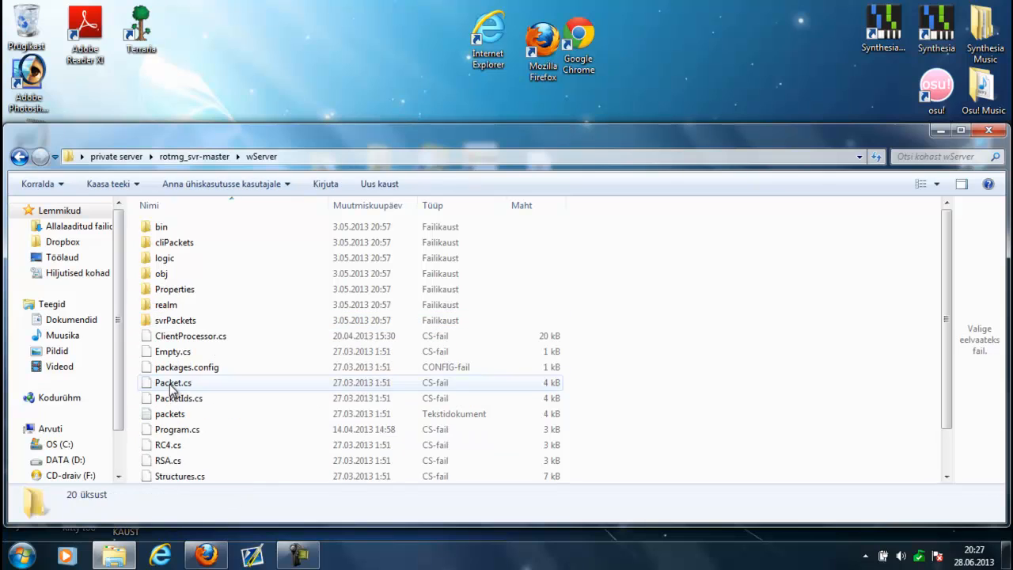
double_click(169, 228)
double_click(175, 229)
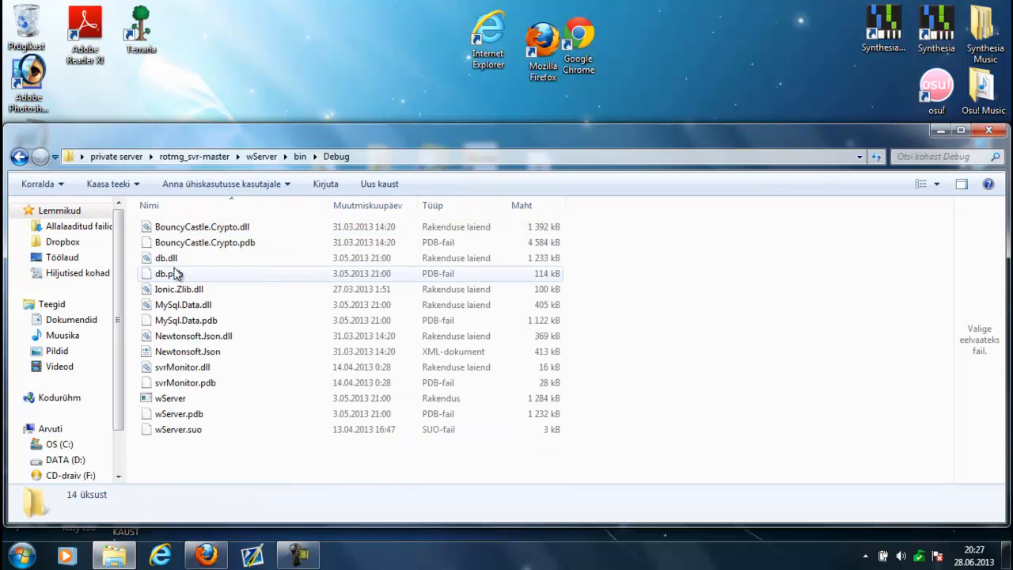
left_click(166, 402)
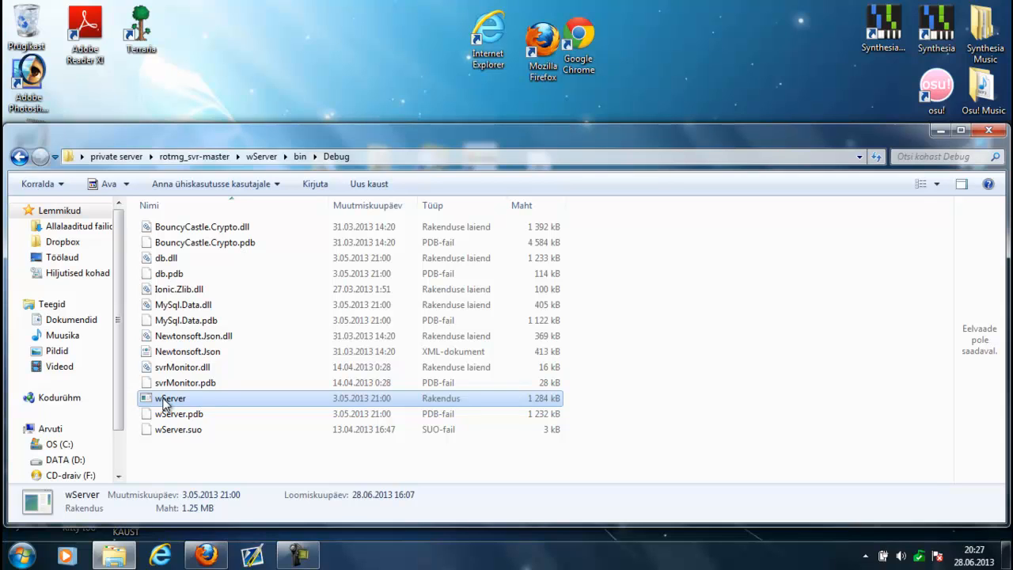
left_click(988, 130)
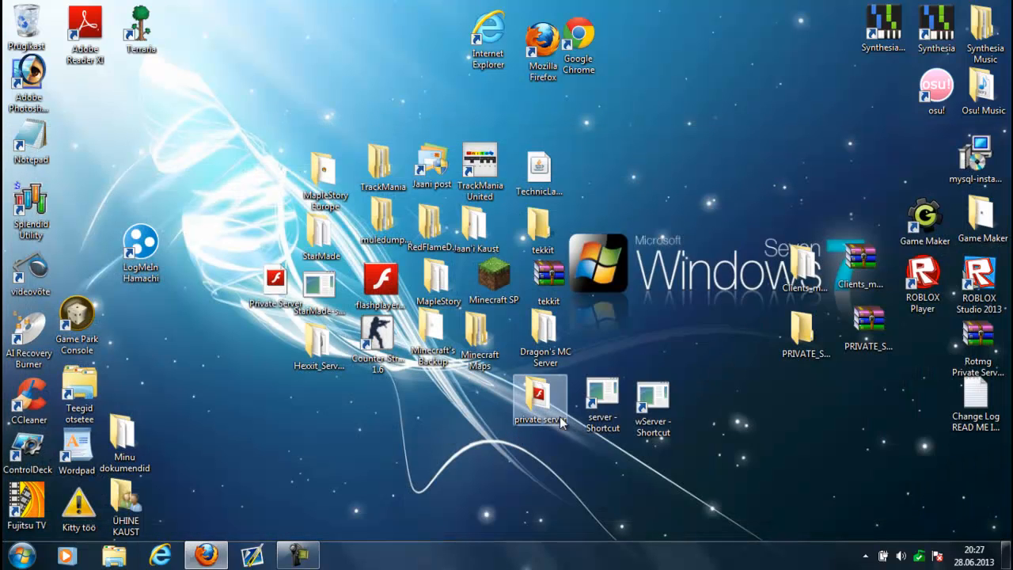
Step: Try the desktop's server shortcut with normal rights, close its console window and run the shortcut as administrator
double_click(608, 393)
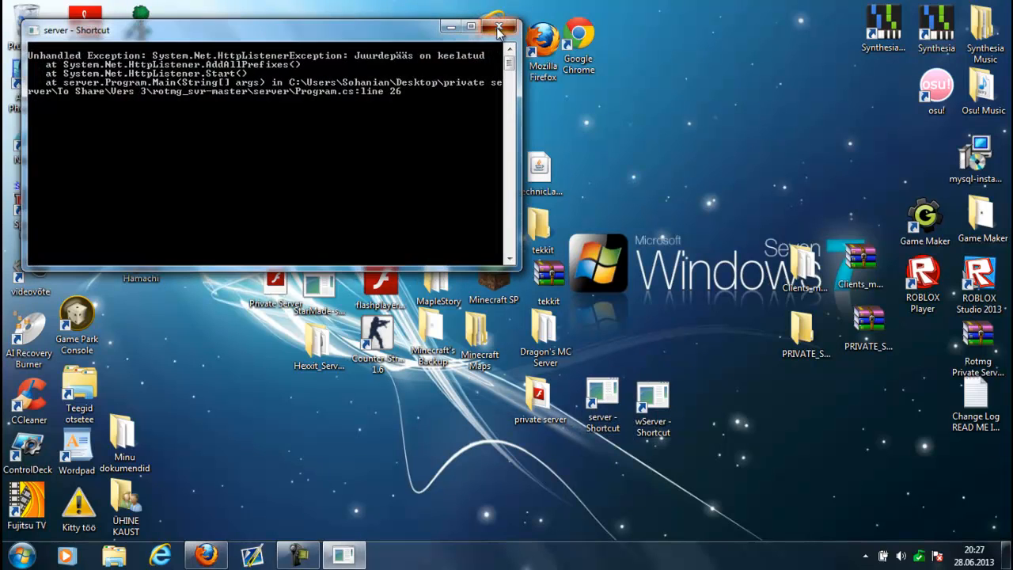
left_click(500, 30)
right_click(600, 394)
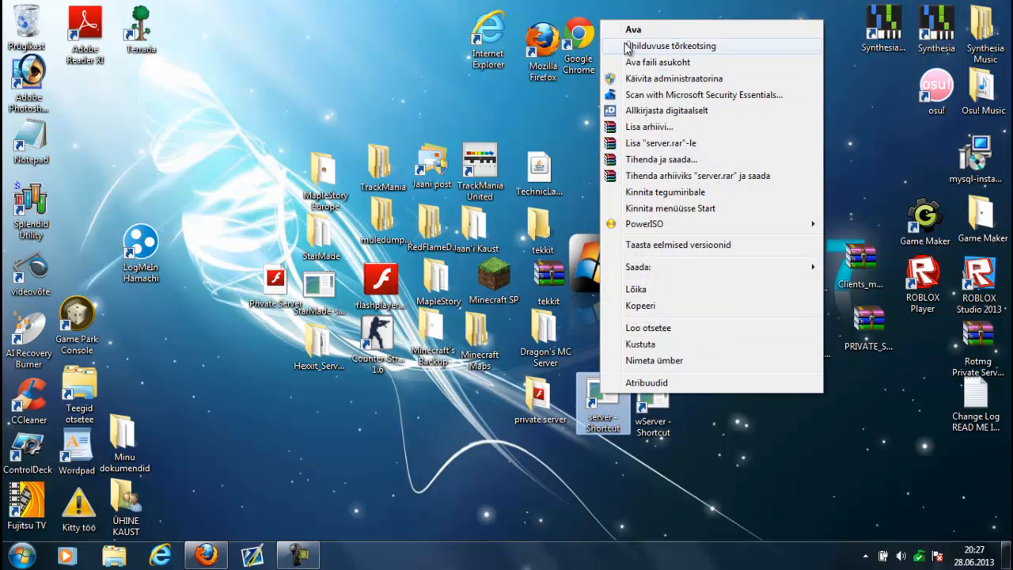
left_click(646, 79)
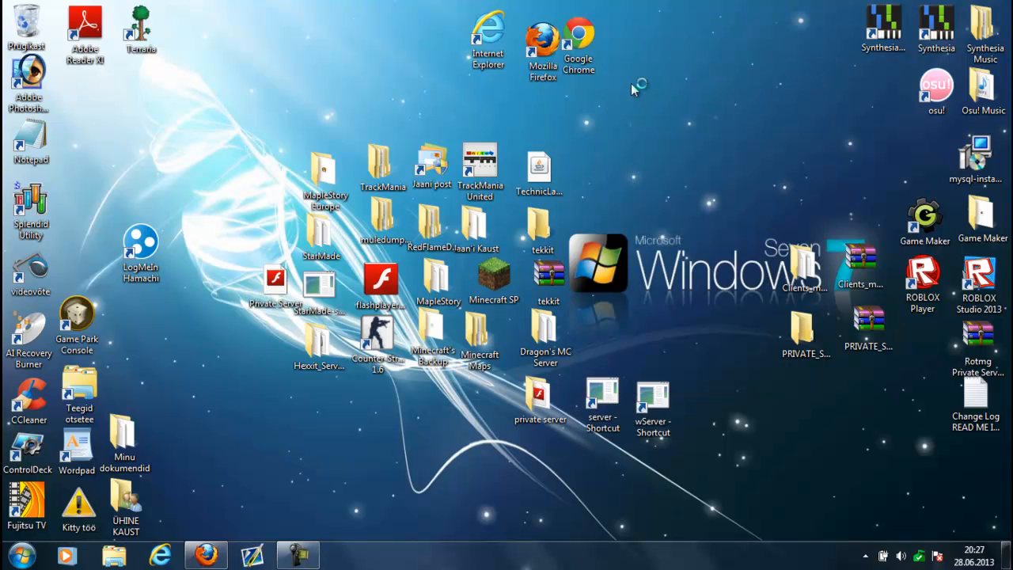
Step: Run the wServer shortcut as administrator and move its console window clear of the server console
right_click(658, 402)
right_click(658, 405)
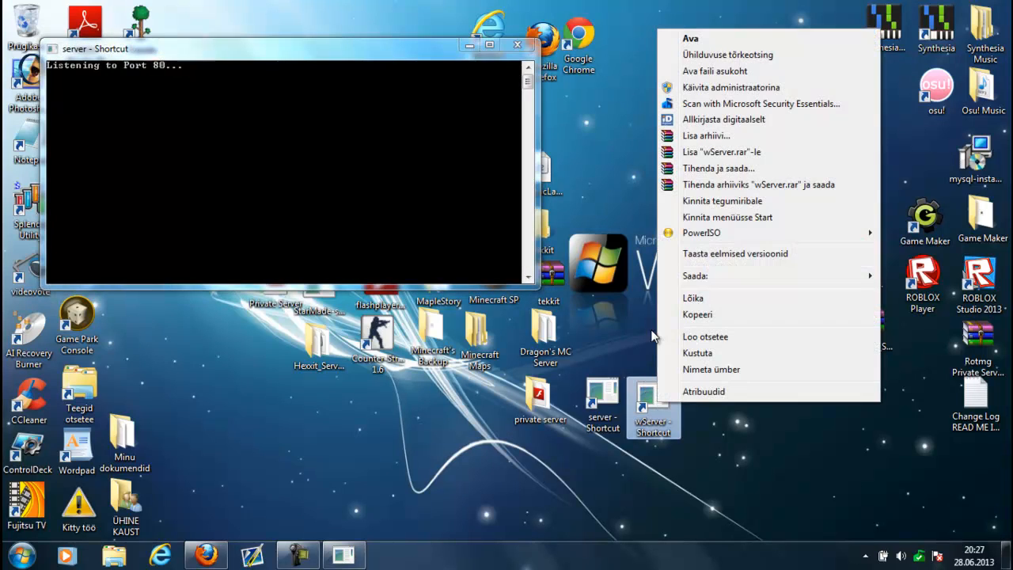
left_click(722, 87)
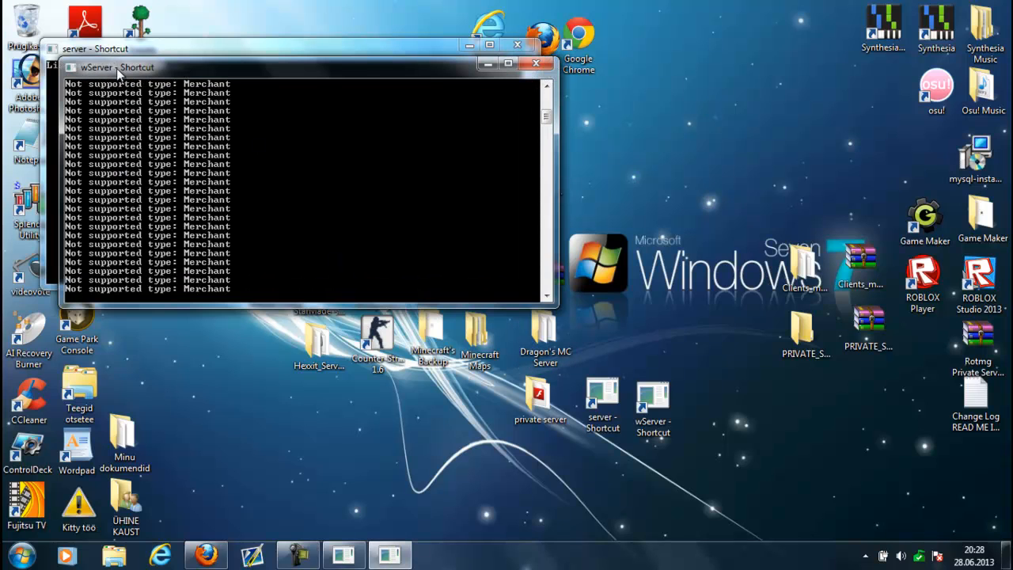
left_click_drag(121, 69, 305, 97)
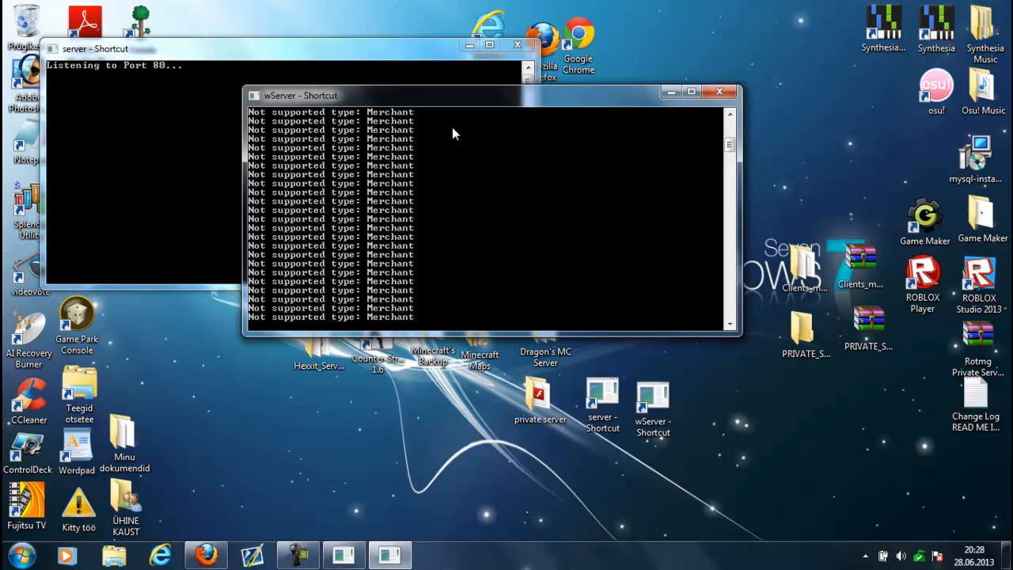
Step: Check the output of the server and wServer consoles and minimise both windows, leaving them running
left_click(168, 55)
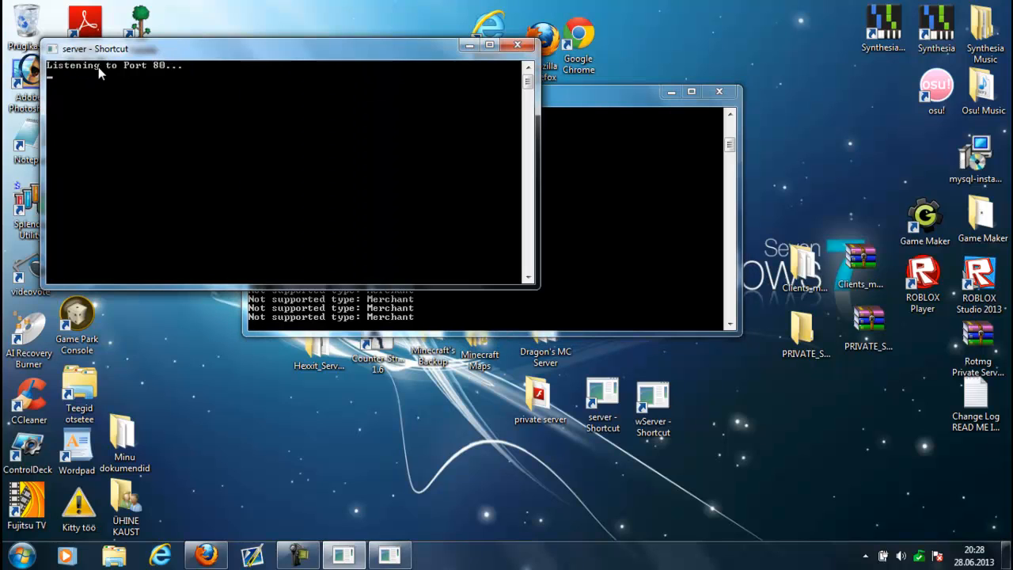
left_click(576, 100)
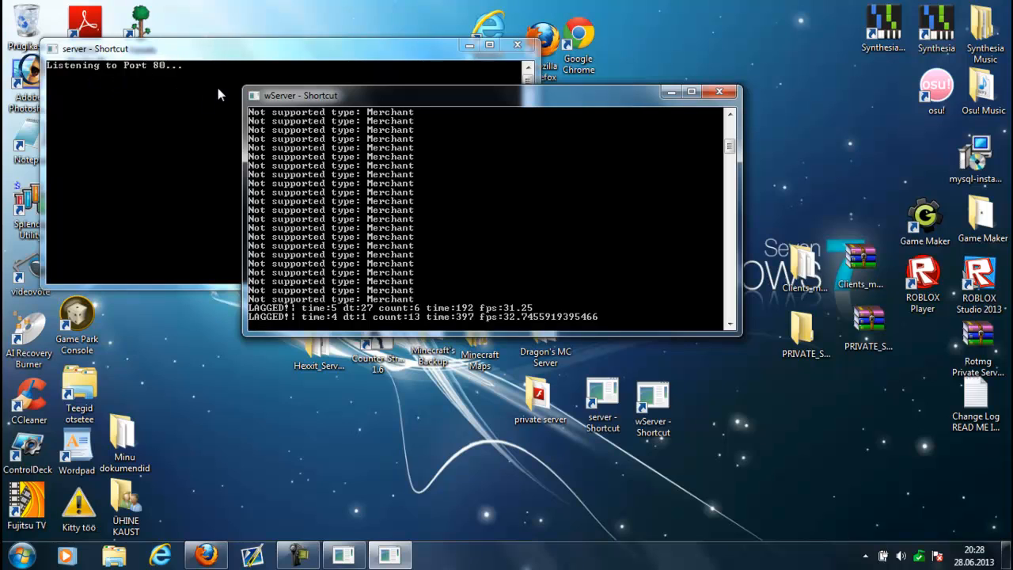
left_click(669, 95)
left_click(470, 45)
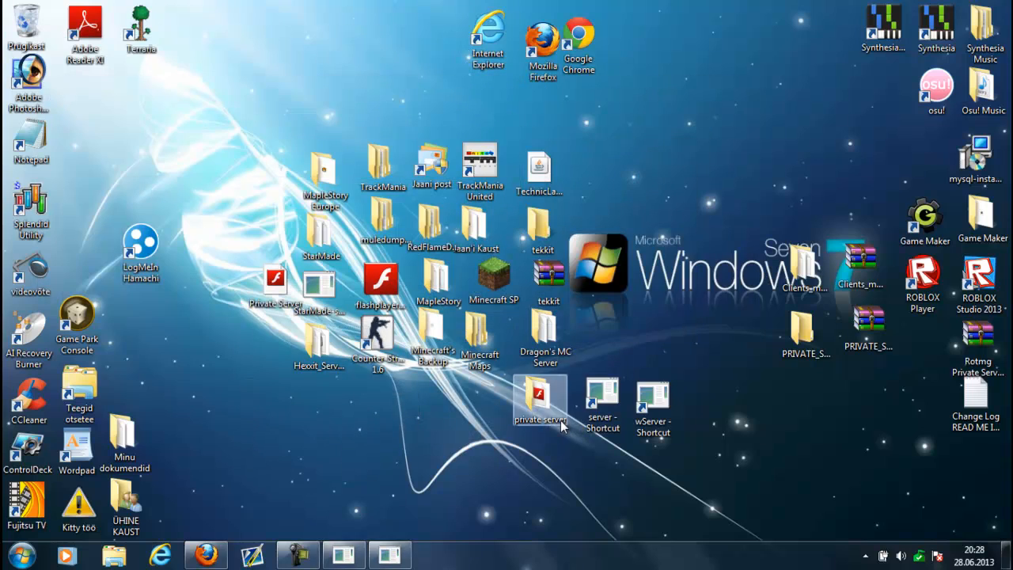
Step: Launch the Client SWF file from the private server folder, close the folder and move the player window fully into view
double_click(544, 399)
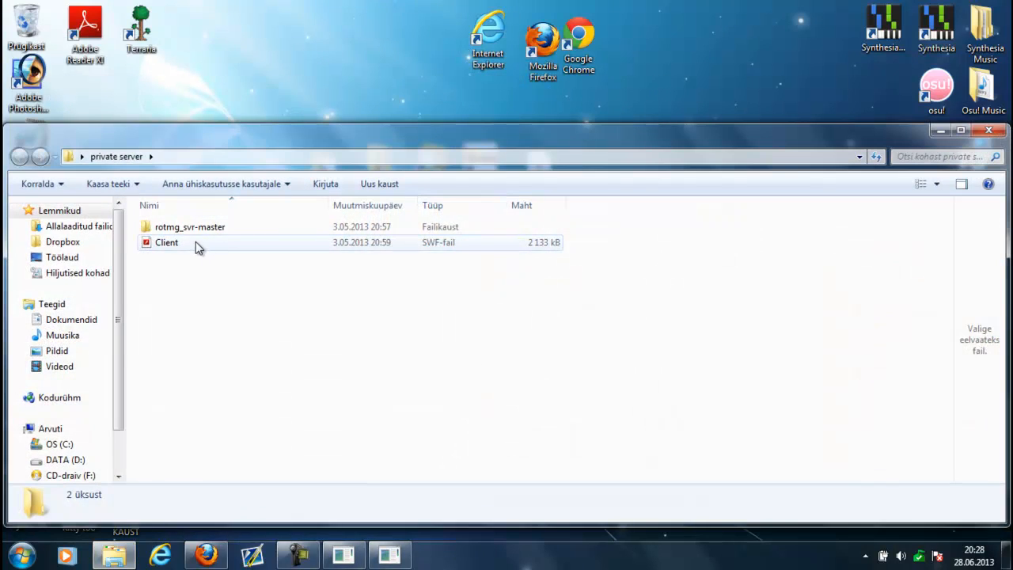
key("super+Right")
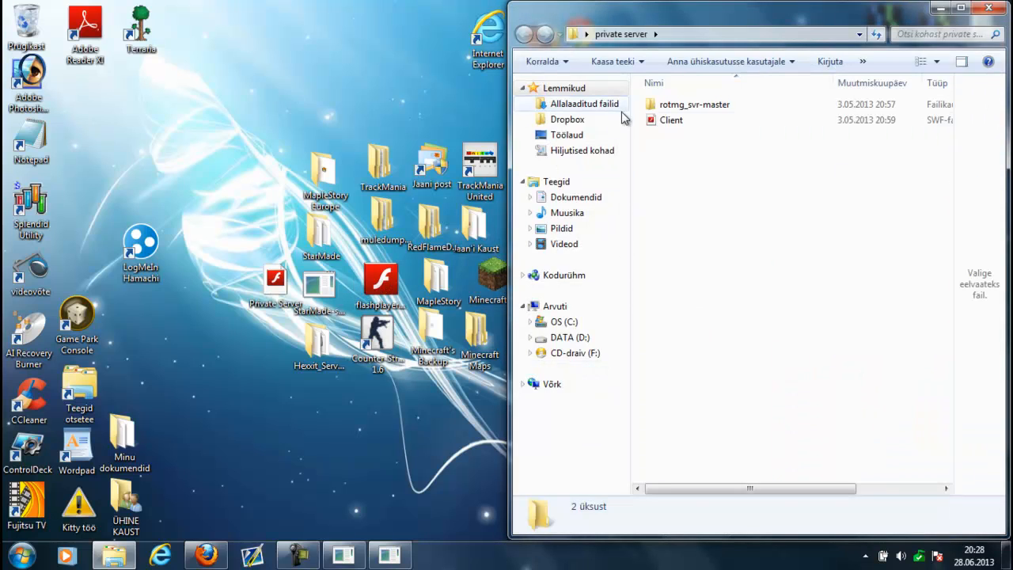
left_click(707, 129)
left_click(984, 11)
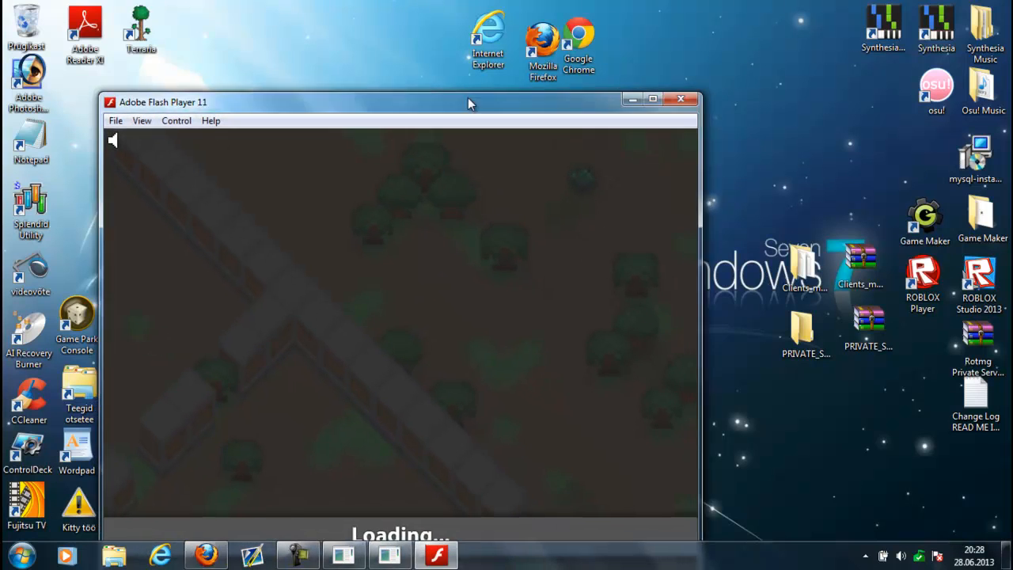
left_click_drag(467, 98, 531, 47)
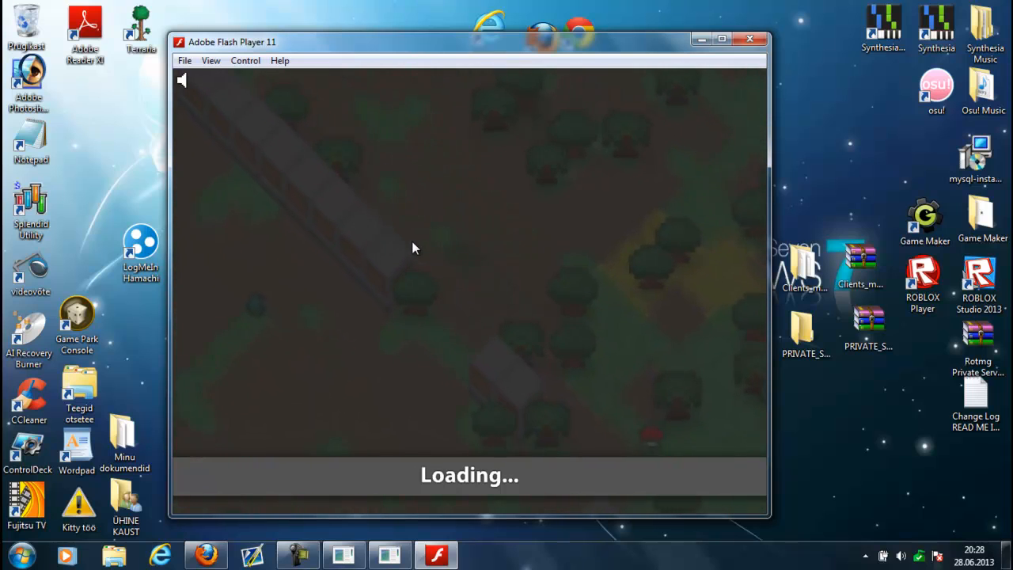
left_click(298, 555)
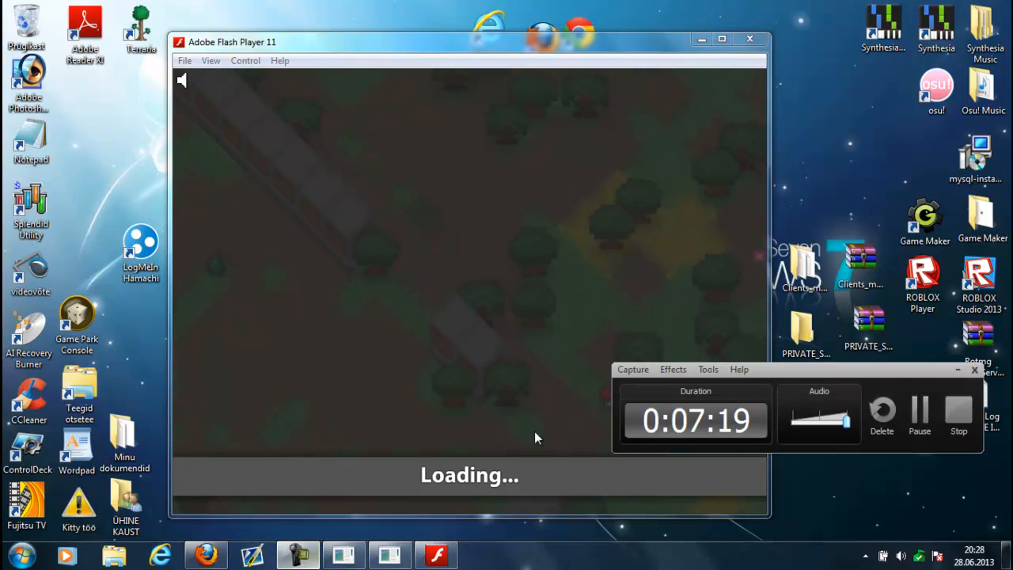
left_click(958, 370)
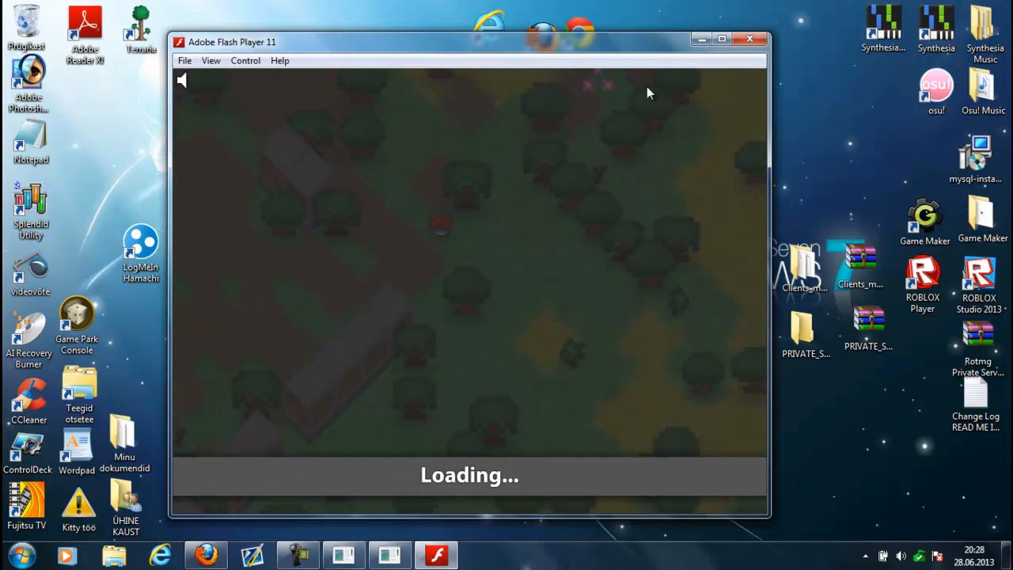
Step: Log in to the game with the admin account's e-mail and password and continue past the account dialog
left_click(739, 84)
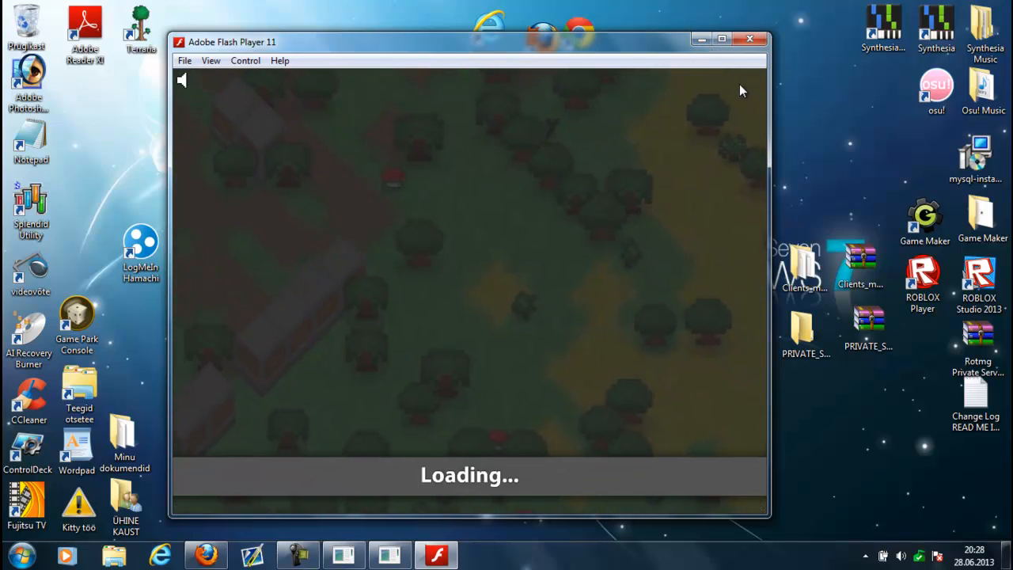
left_click(739, 81)
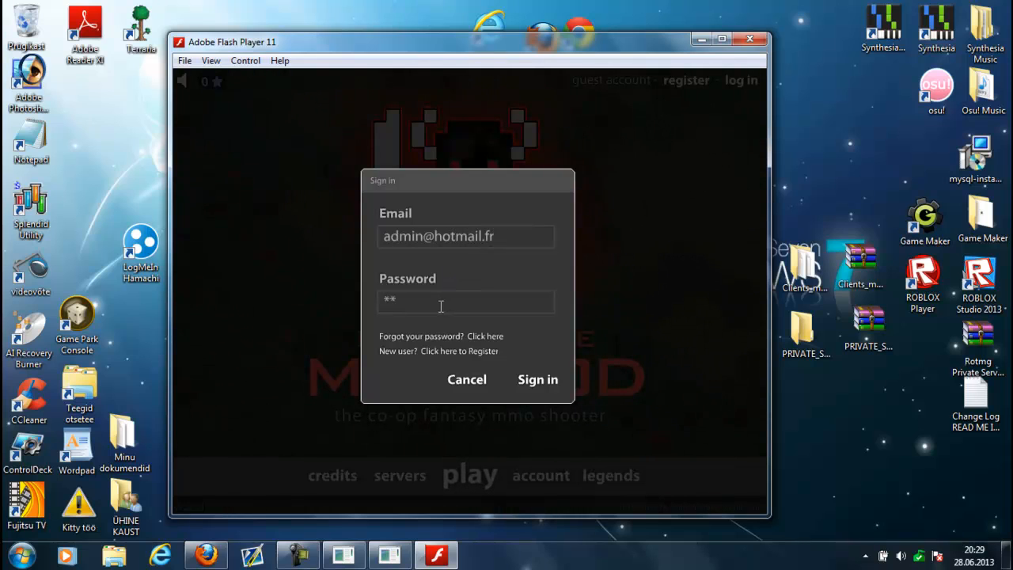
left_click(542, 377)
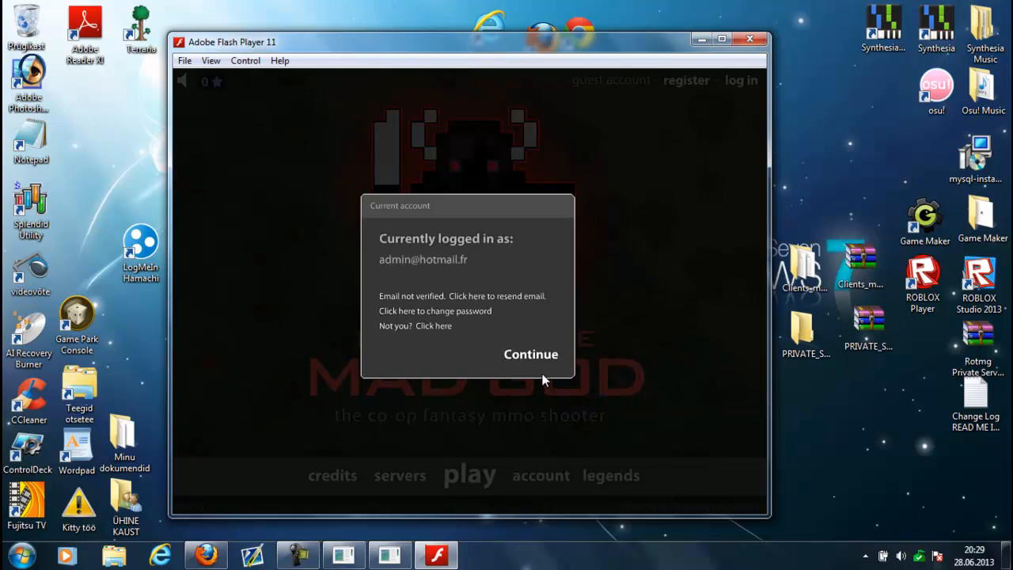
left_click(539, 360)
Step: Start playing and enter the game with the Warrior 20 character
left_click(462, 476)
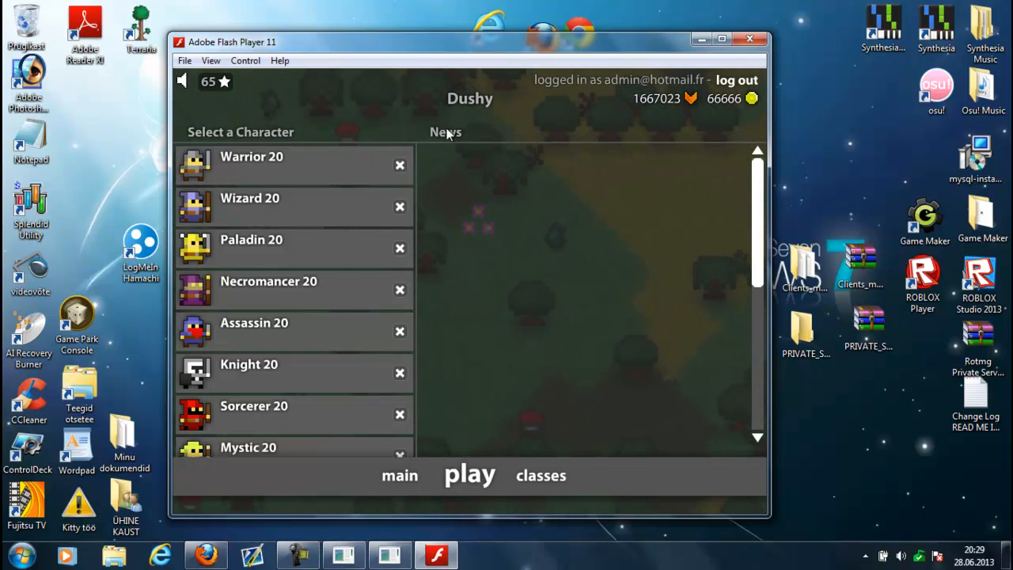
left_click_drag(754, 221, 711, 197)
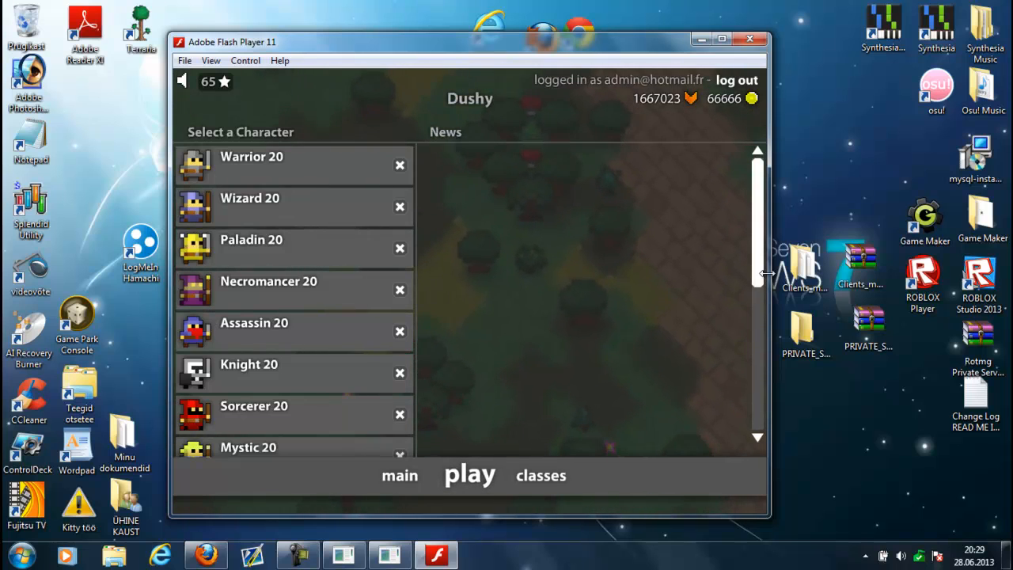
left_click_drag(756, 277, 739, 243)
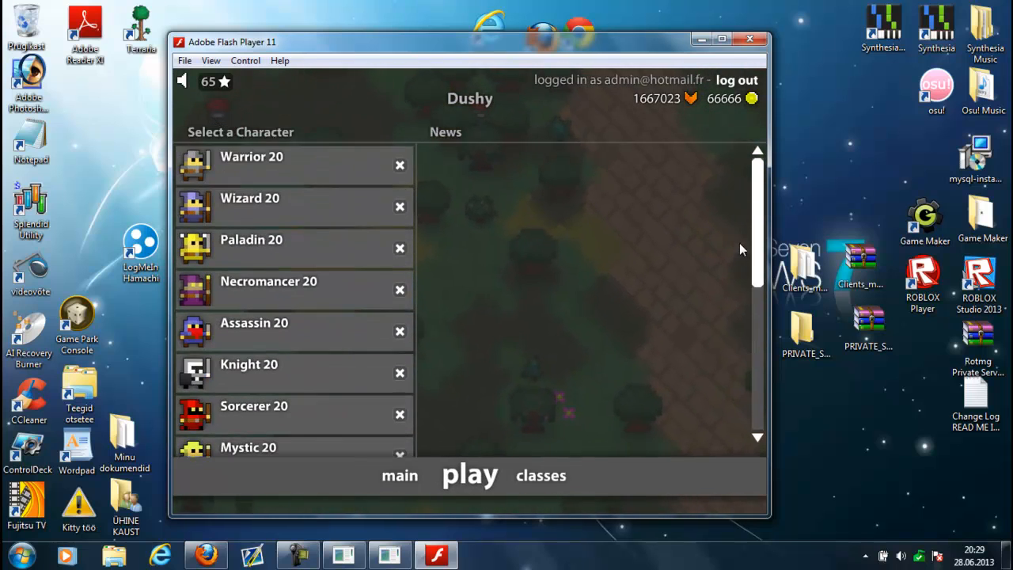
left_click(289, 168)
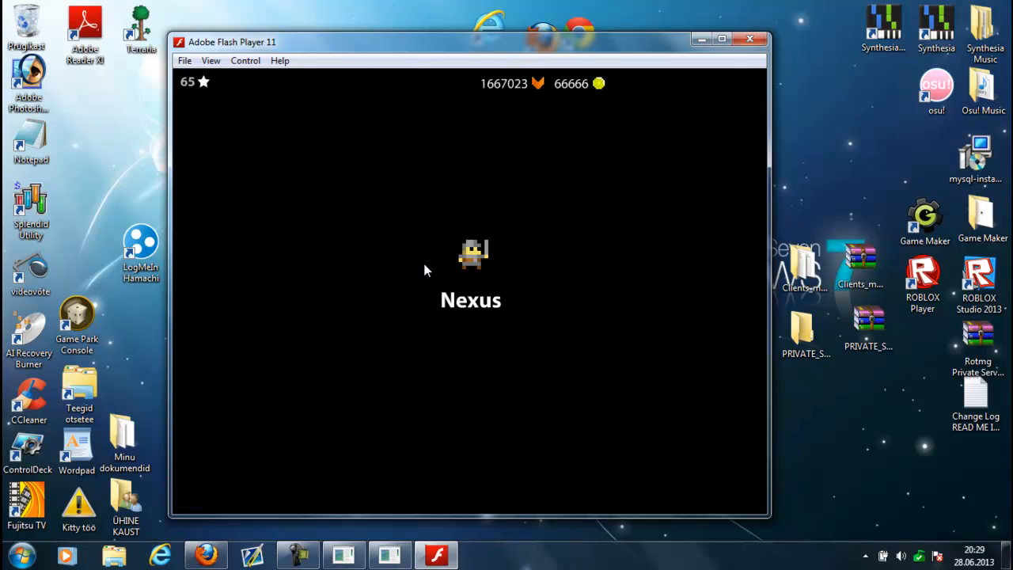
Step: Walk the Warrior from the Nexus start platform into the central hall, rotating the camera to look around
key("d")
key("q")
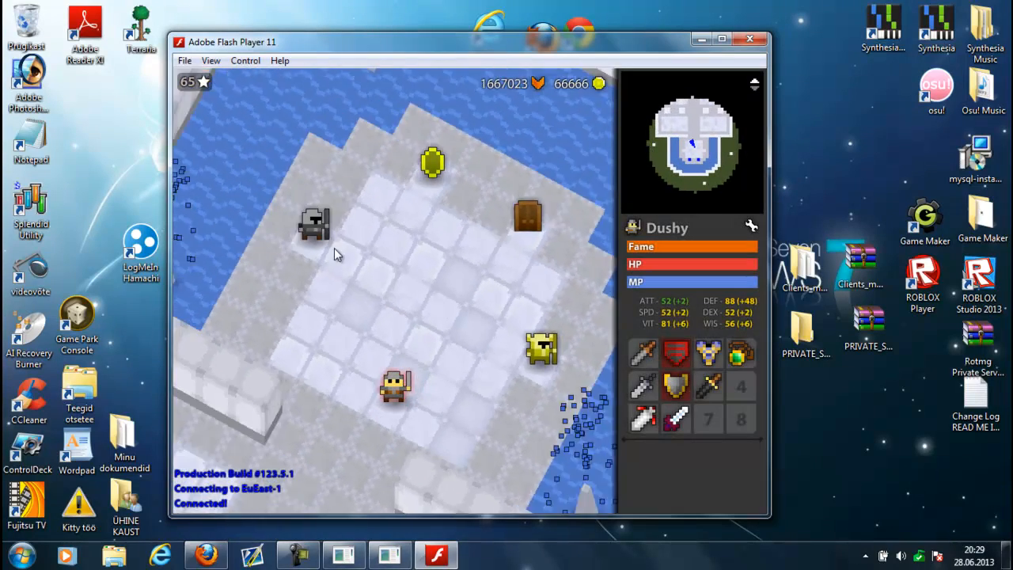
key("w")
key("q")
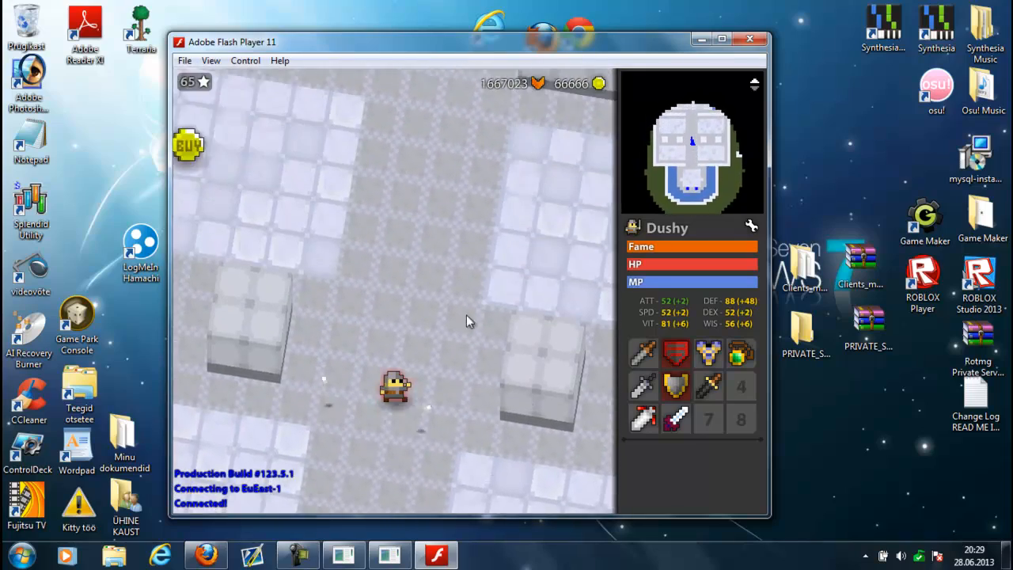
key("w")
key("q")
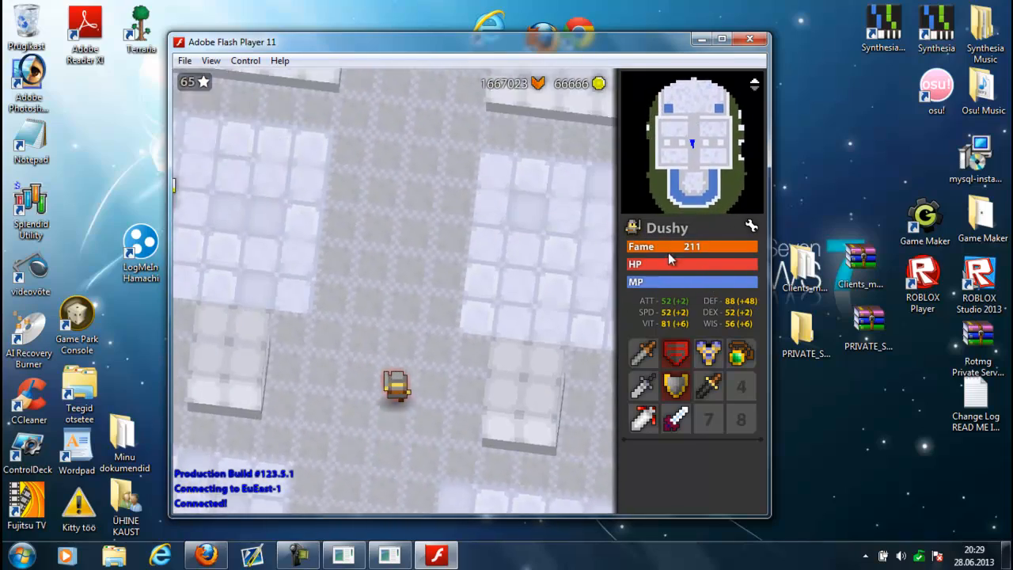
Step: Return the Warrior to the Nexus start platform and enter the Vault
key("w")
key("q")
key("e")
key("a")
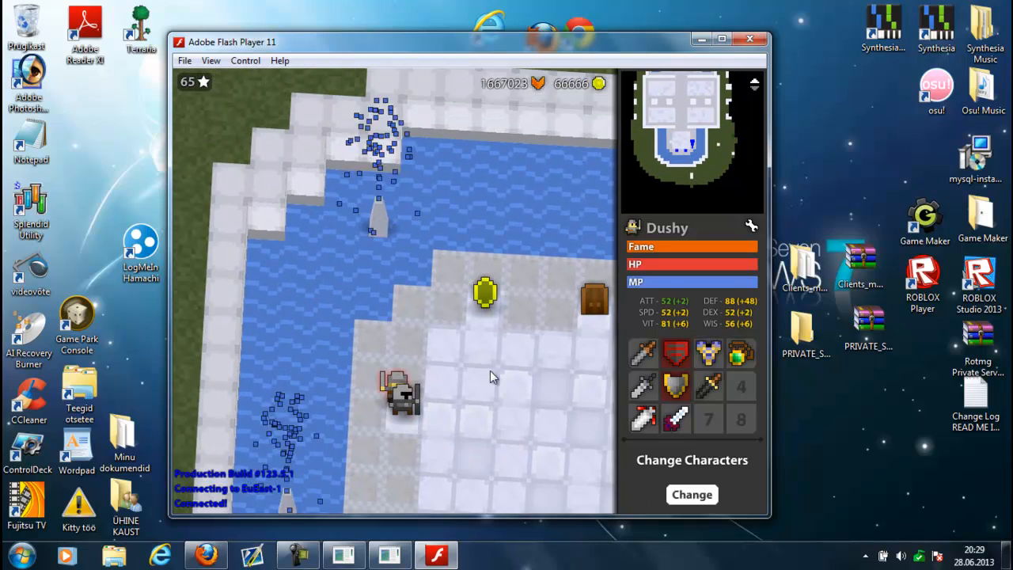
key("d")
left_click(682, 495)
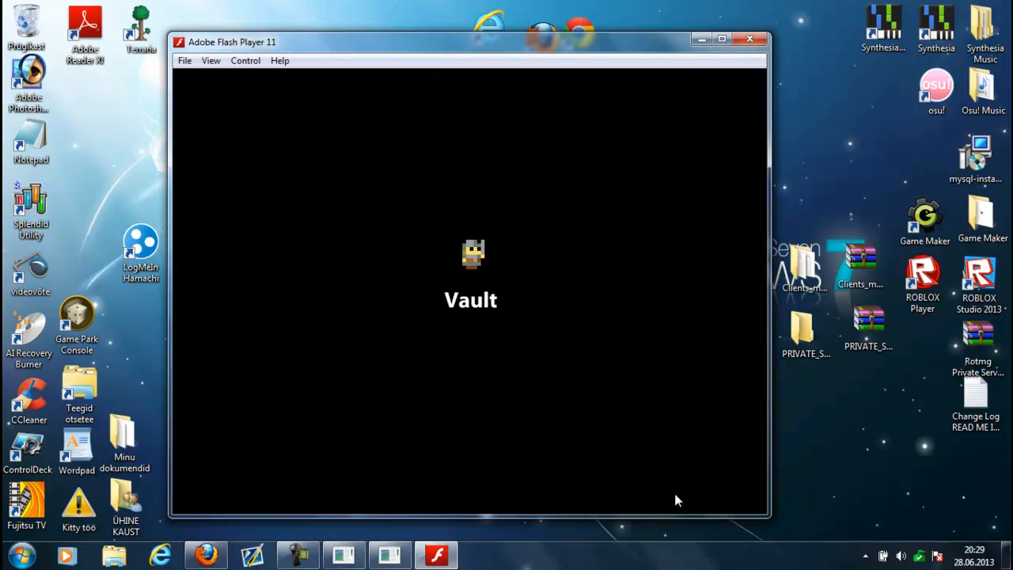
Step: Walk among the Vault chests and examine the purchasable chests and the account's gold
key("s")
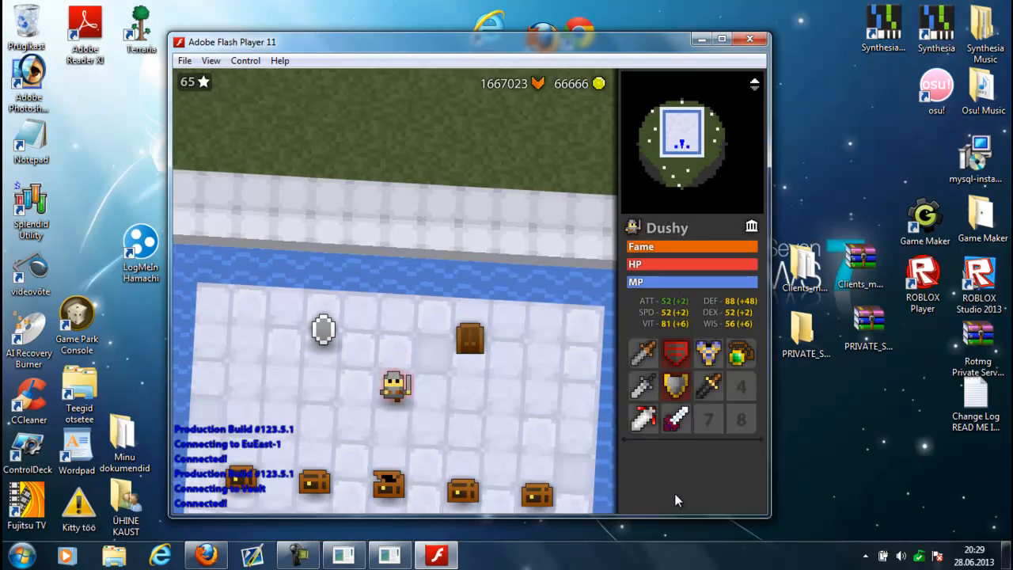
key("d")
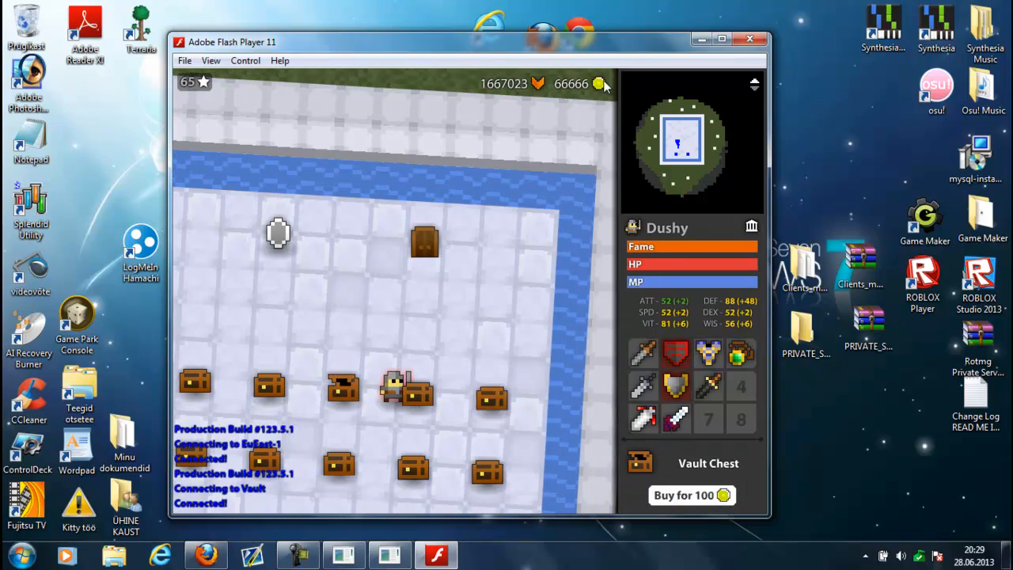
key("q")
key("q")
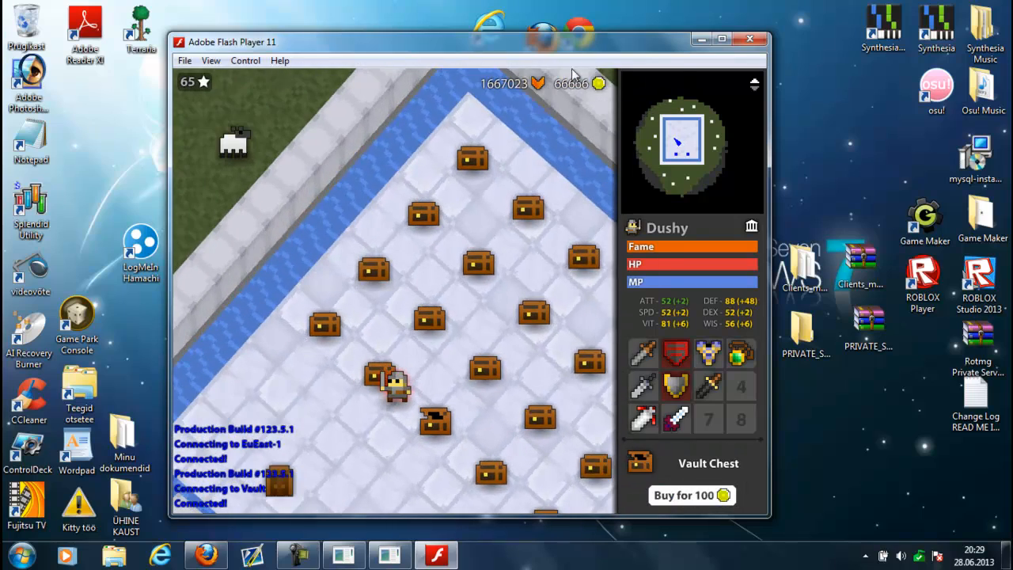
key("q")
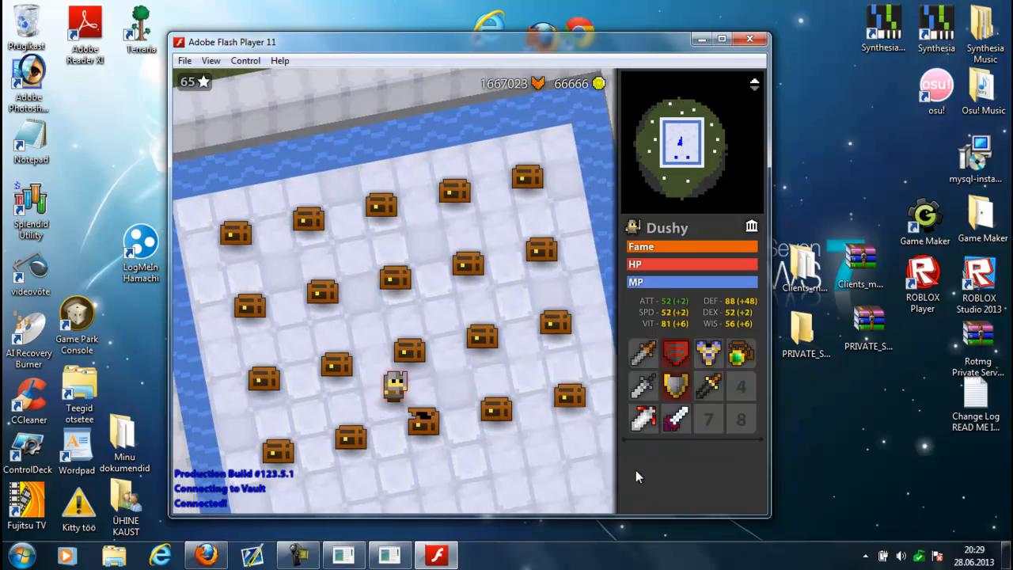
Step: Walk back to the Vault's exit portal and return to the Nexus
key("s")
key("q")
key("s")
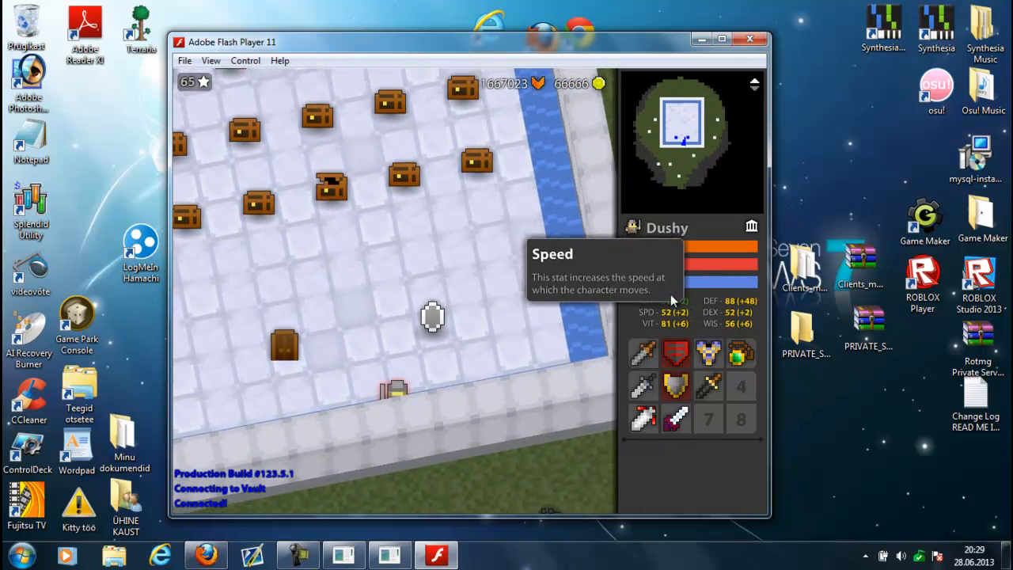
key("q")
key("w")
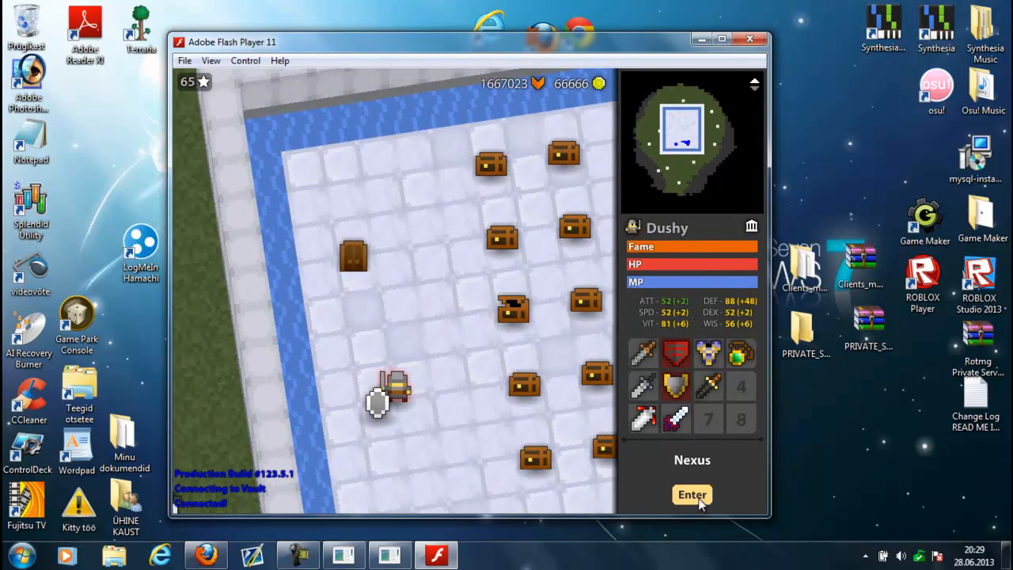
left_click(693, 495)
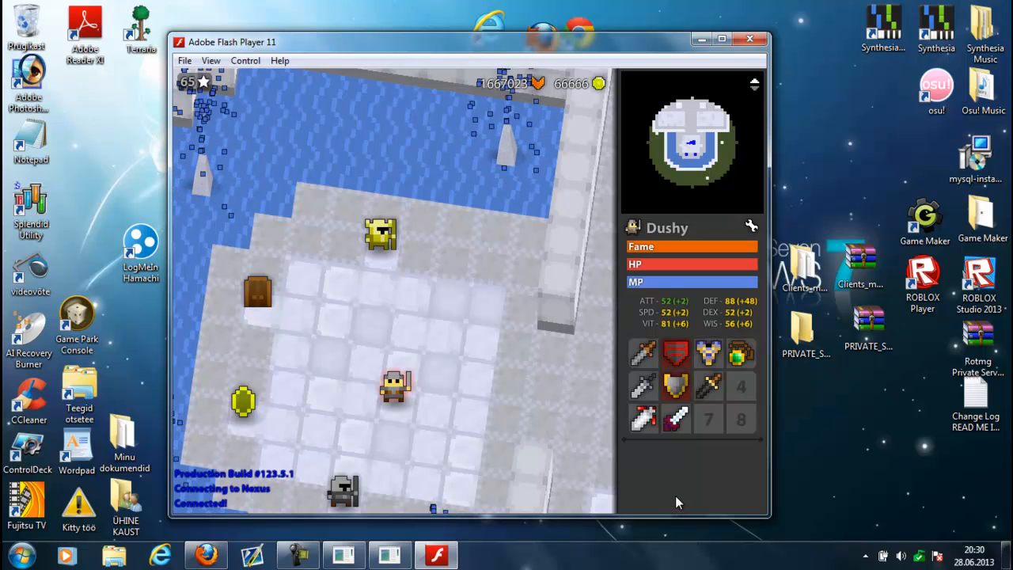
Step: Explore the Nexus by walking through the central hall and around the fountains of the large outer room
key("w")
key("w")
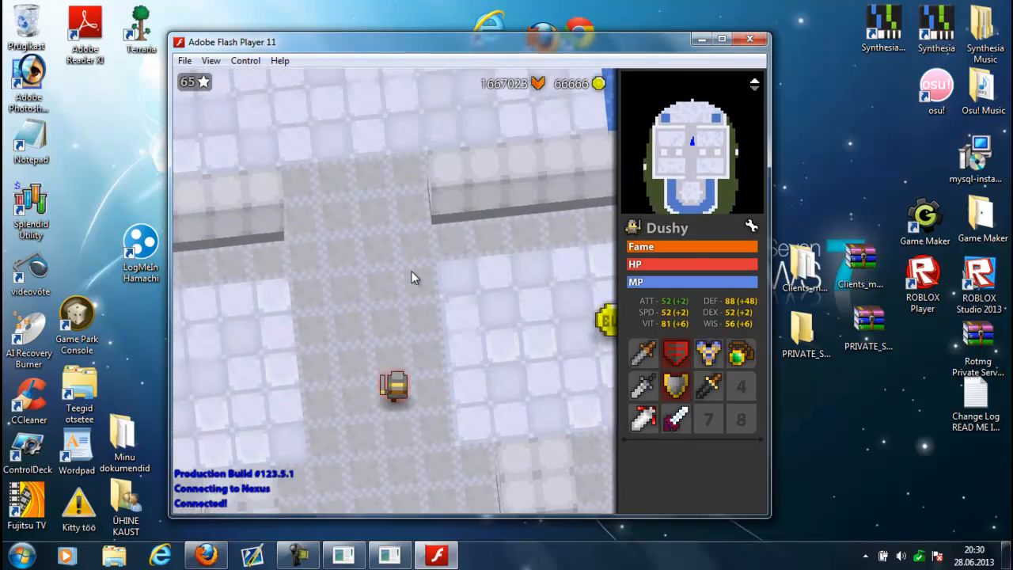
key("q")
key("w")
key("a")
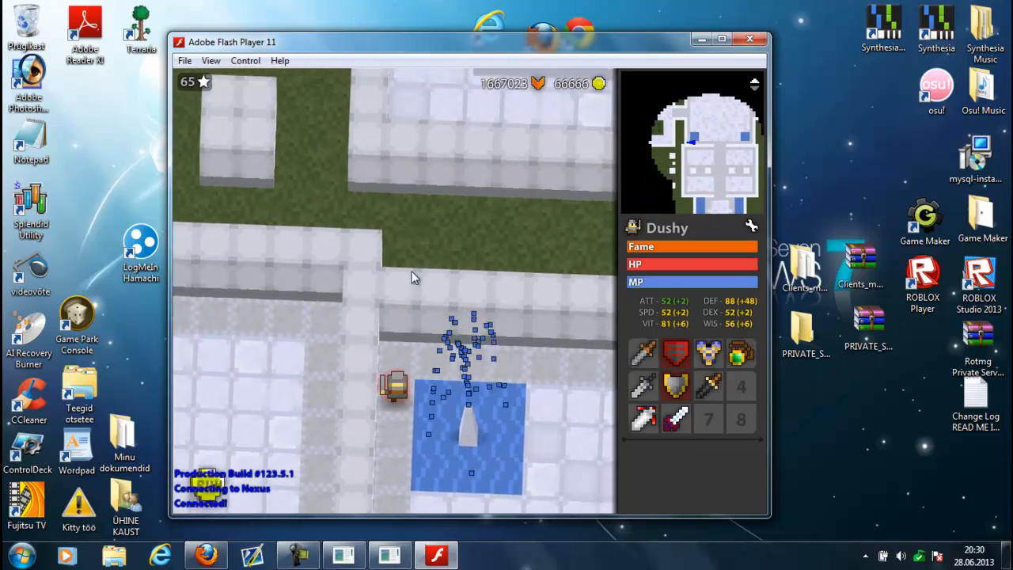
key("e")
key("w")
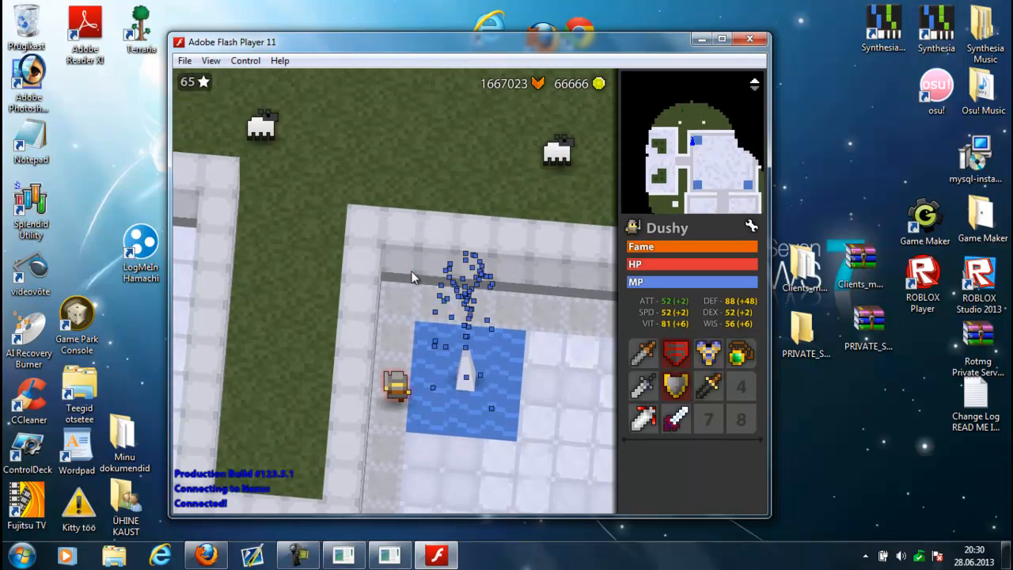
key("e")
key("w")
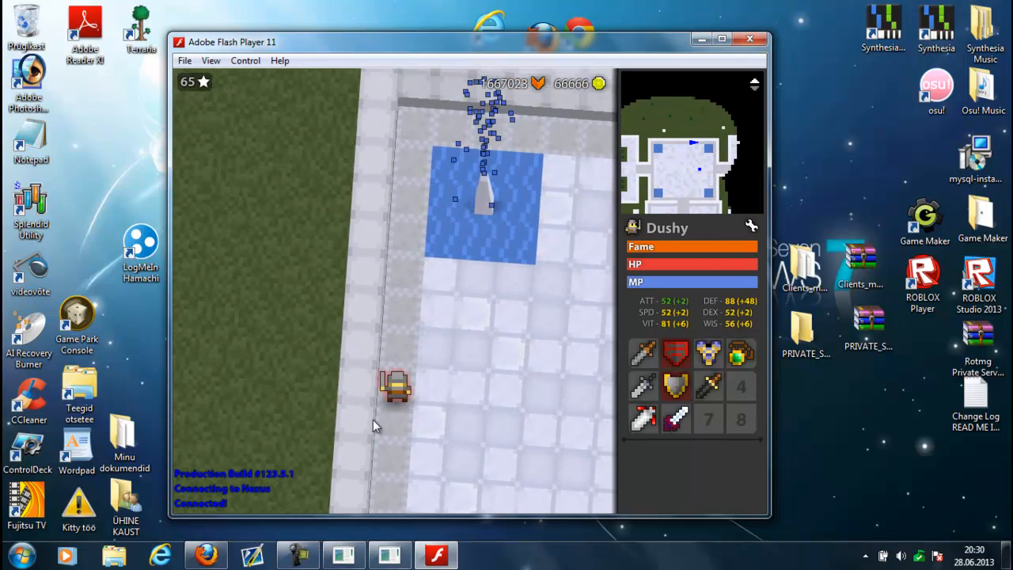
key("s")
key("d")
left_click(316, 554)
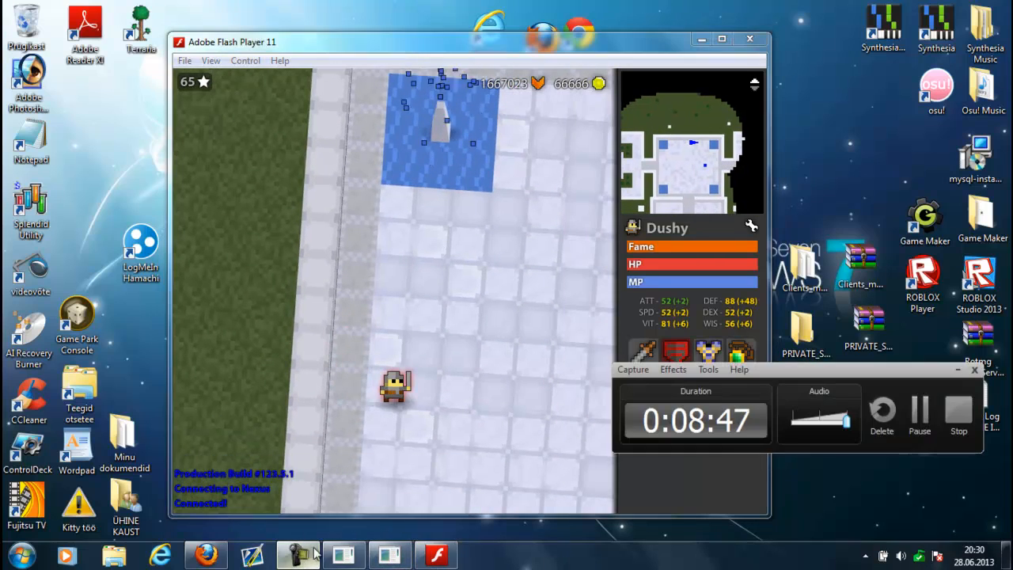